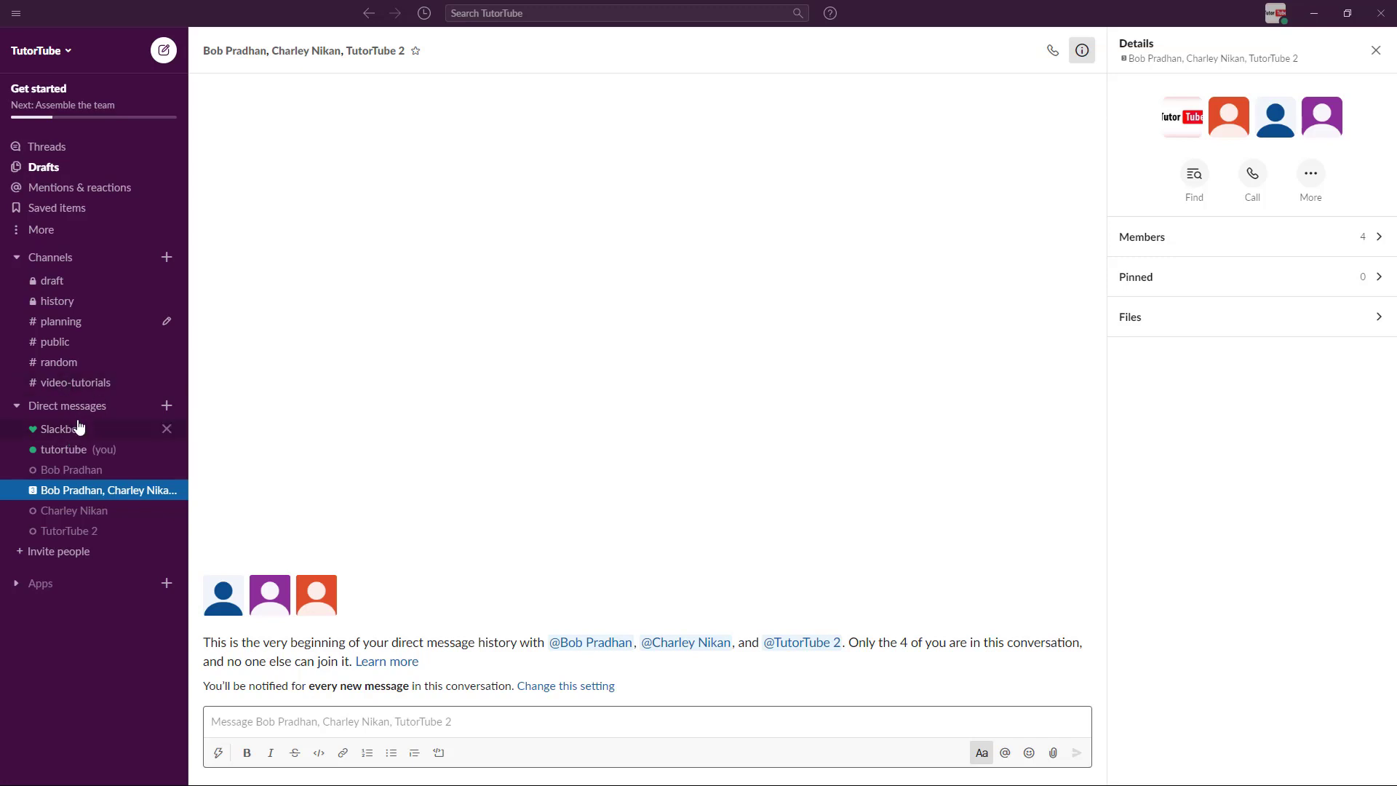
- Start a new direct message addressed to Slackbot
left_click(172, 411)
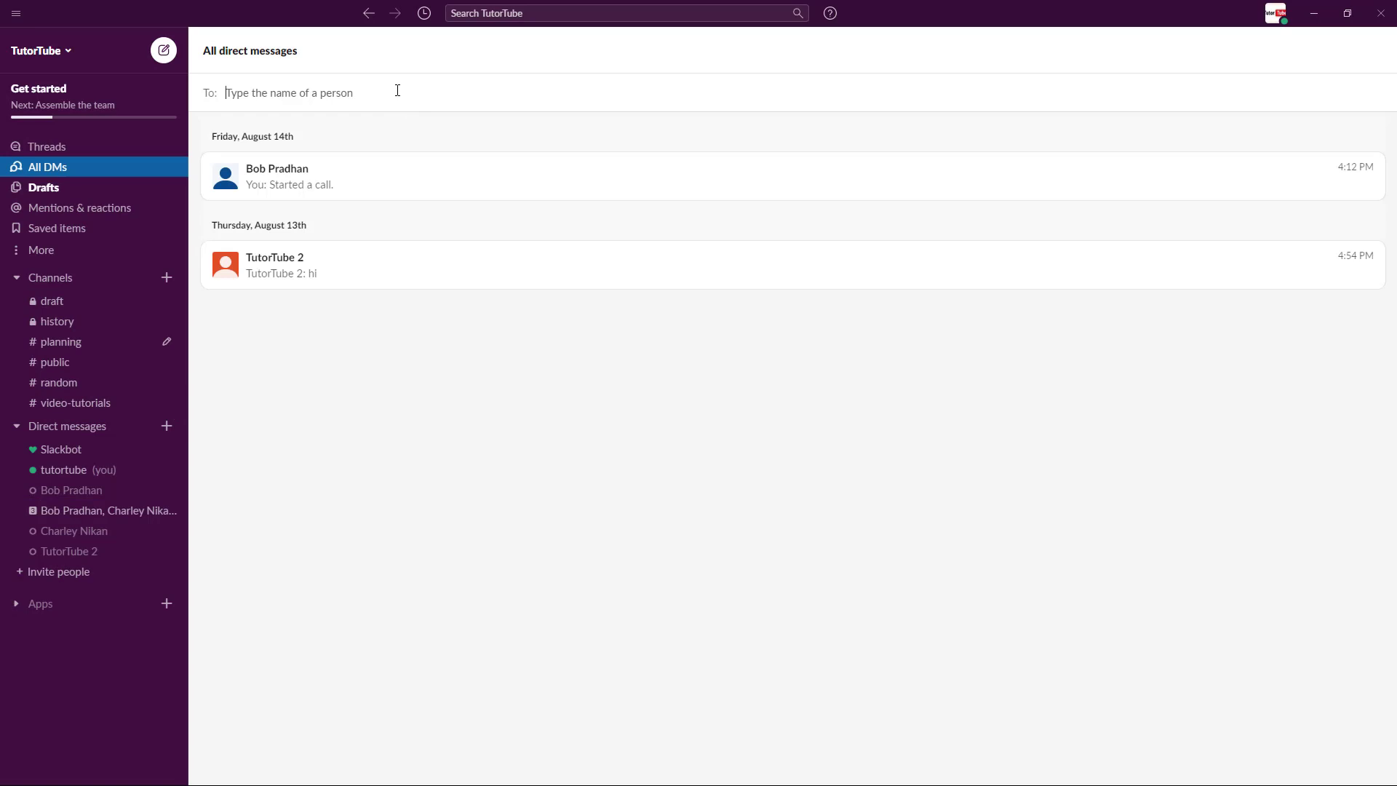
type("slack")
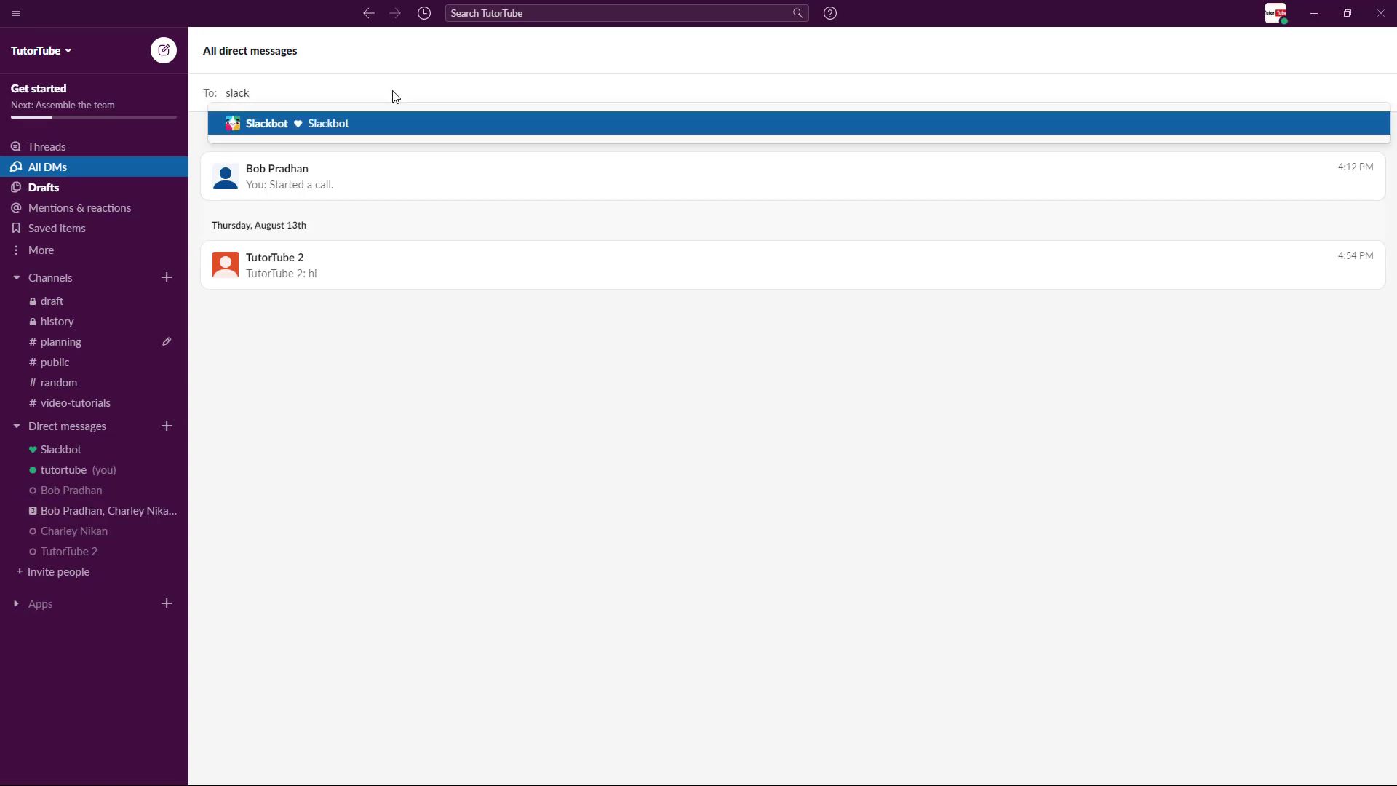
type("bot")
left_click(397, 127)
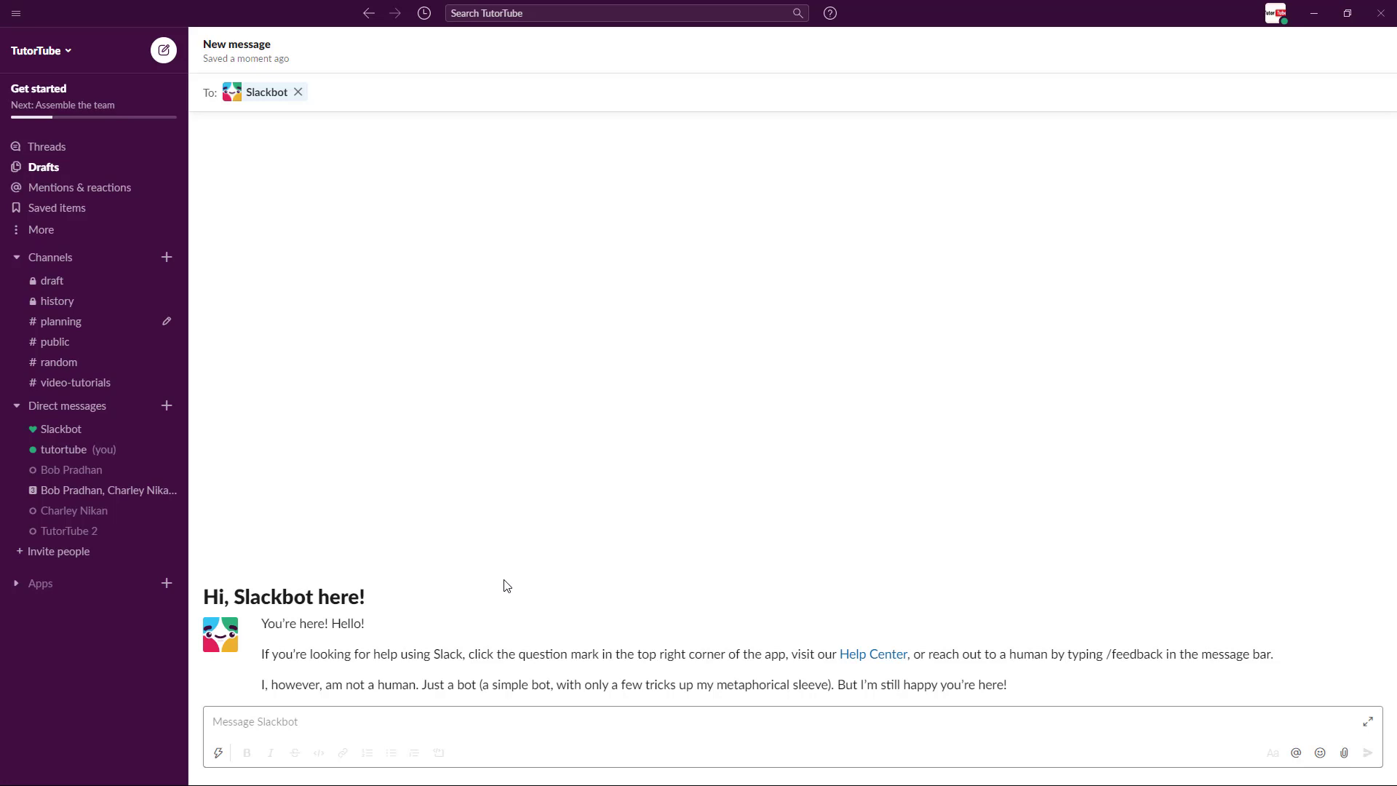
- Send Slackbot the message "how can you help?"
left_click(374, 722)
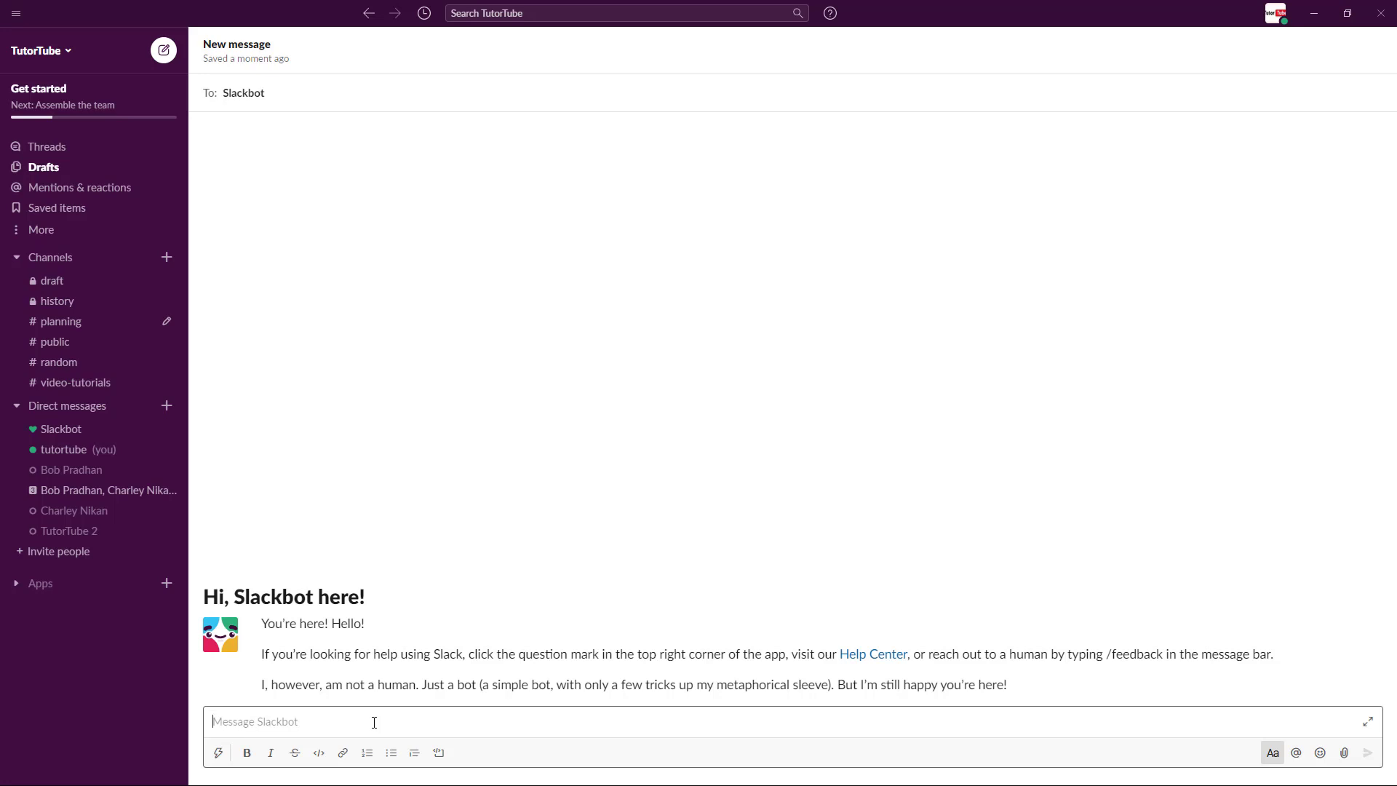
type("how can you")
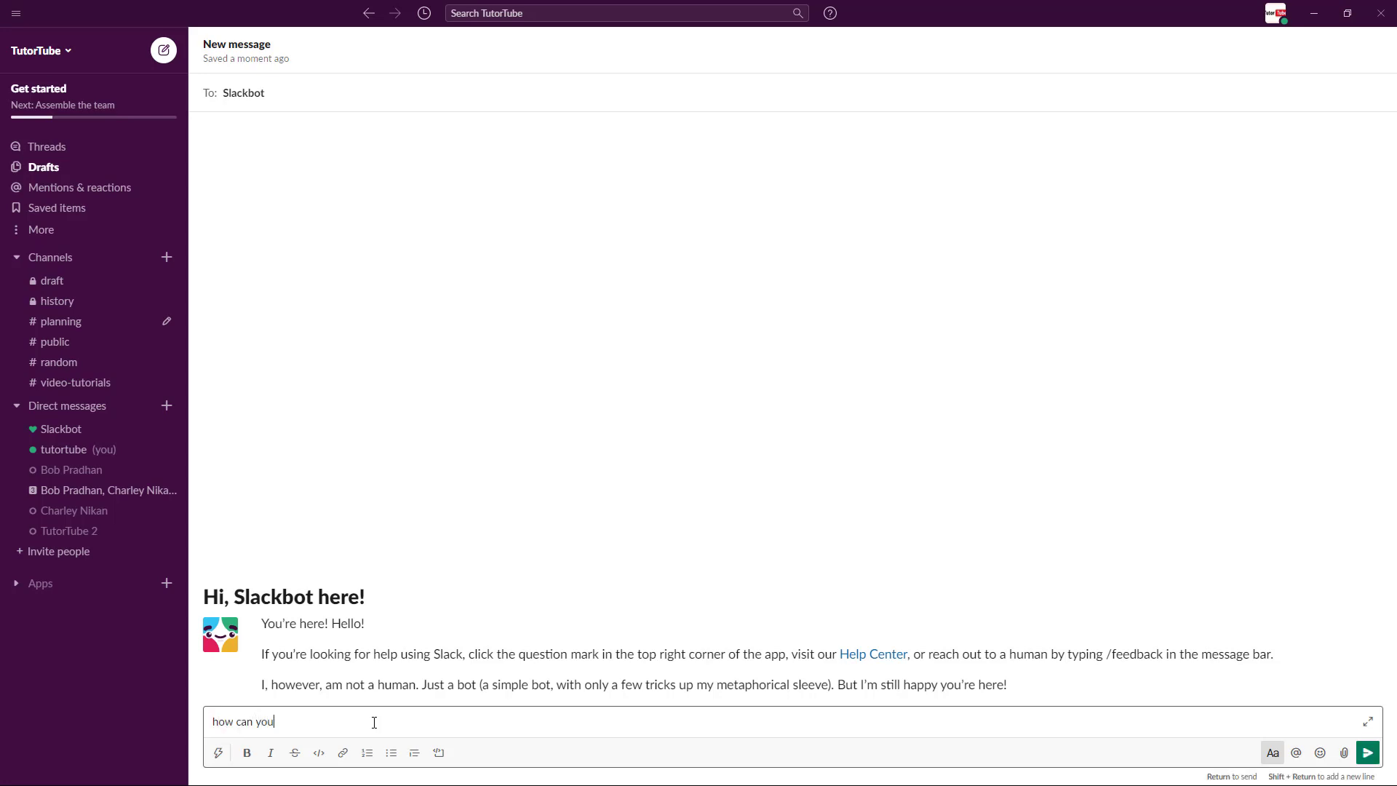
type(" help")
key("Return")
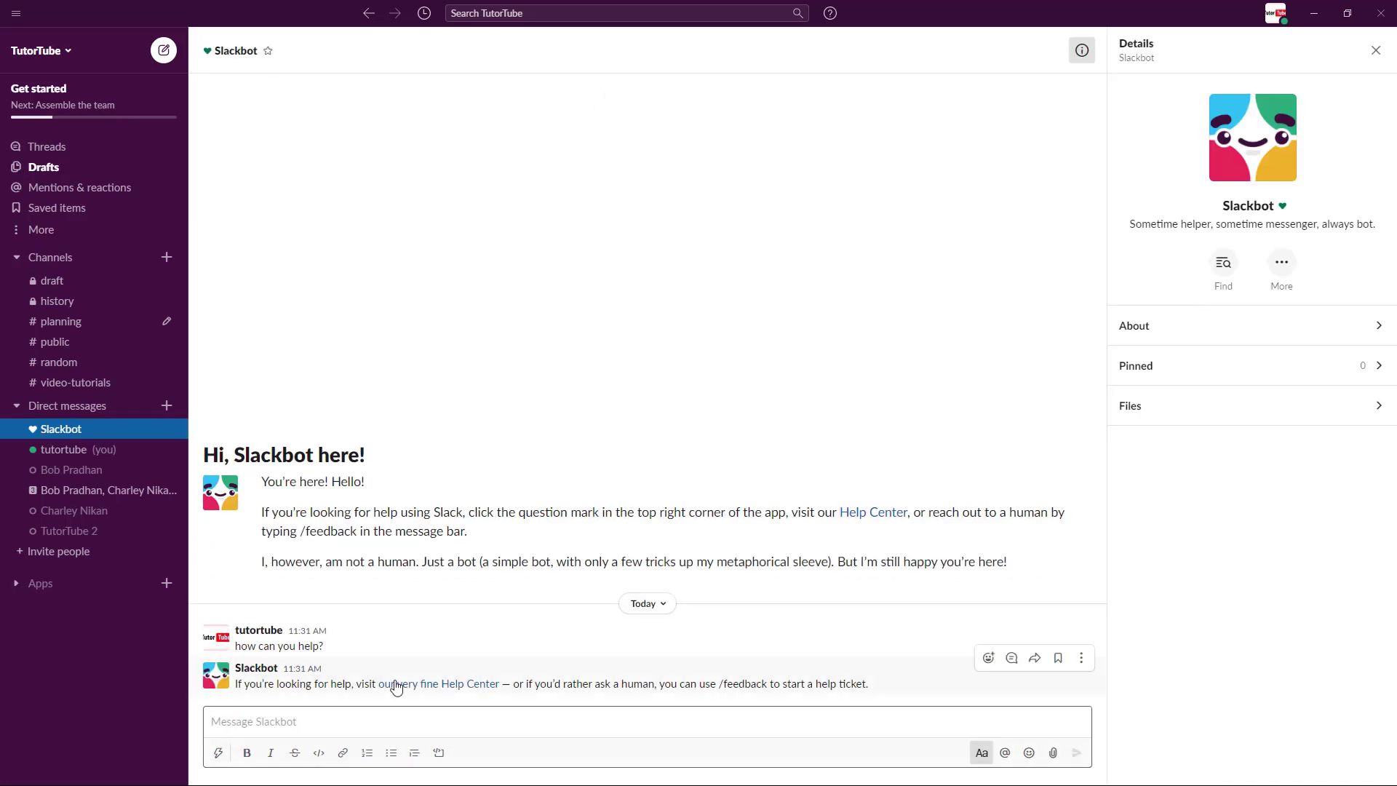
- Open the Help Center link in Slackbot's reply, skim its topics and featured articles, and close the browser window
left_click(422, 684)
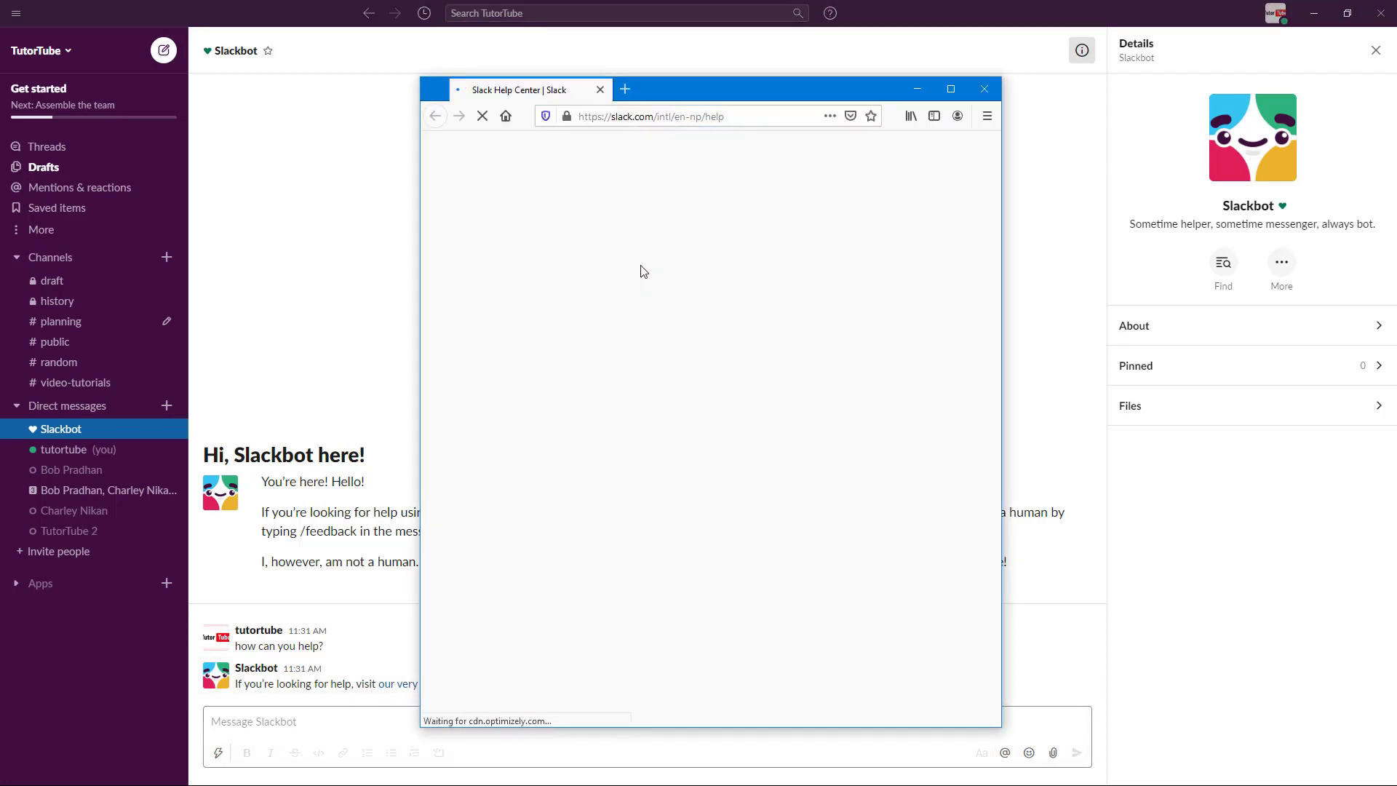
scroll(655, 291, "down", 4)
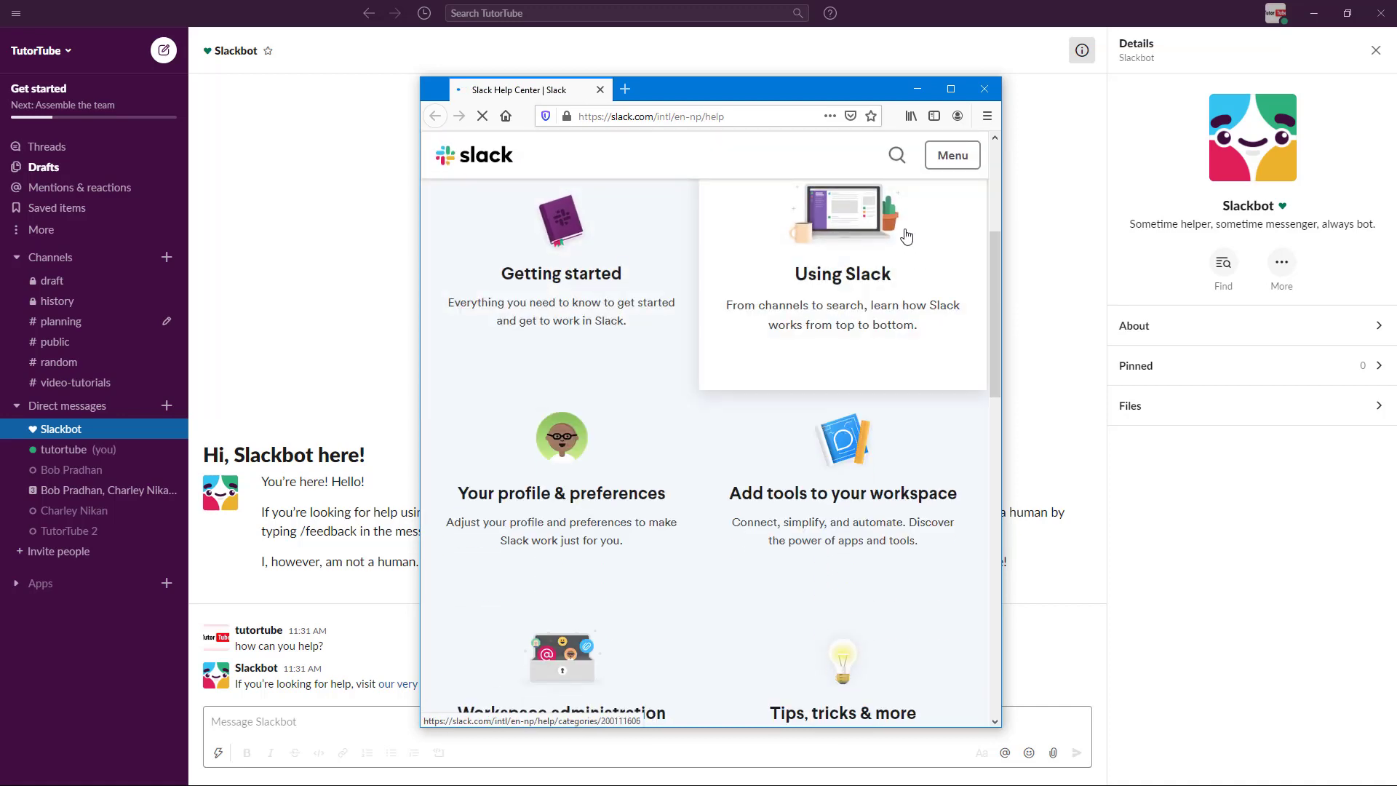
scroll(888, 602, "down", 6)
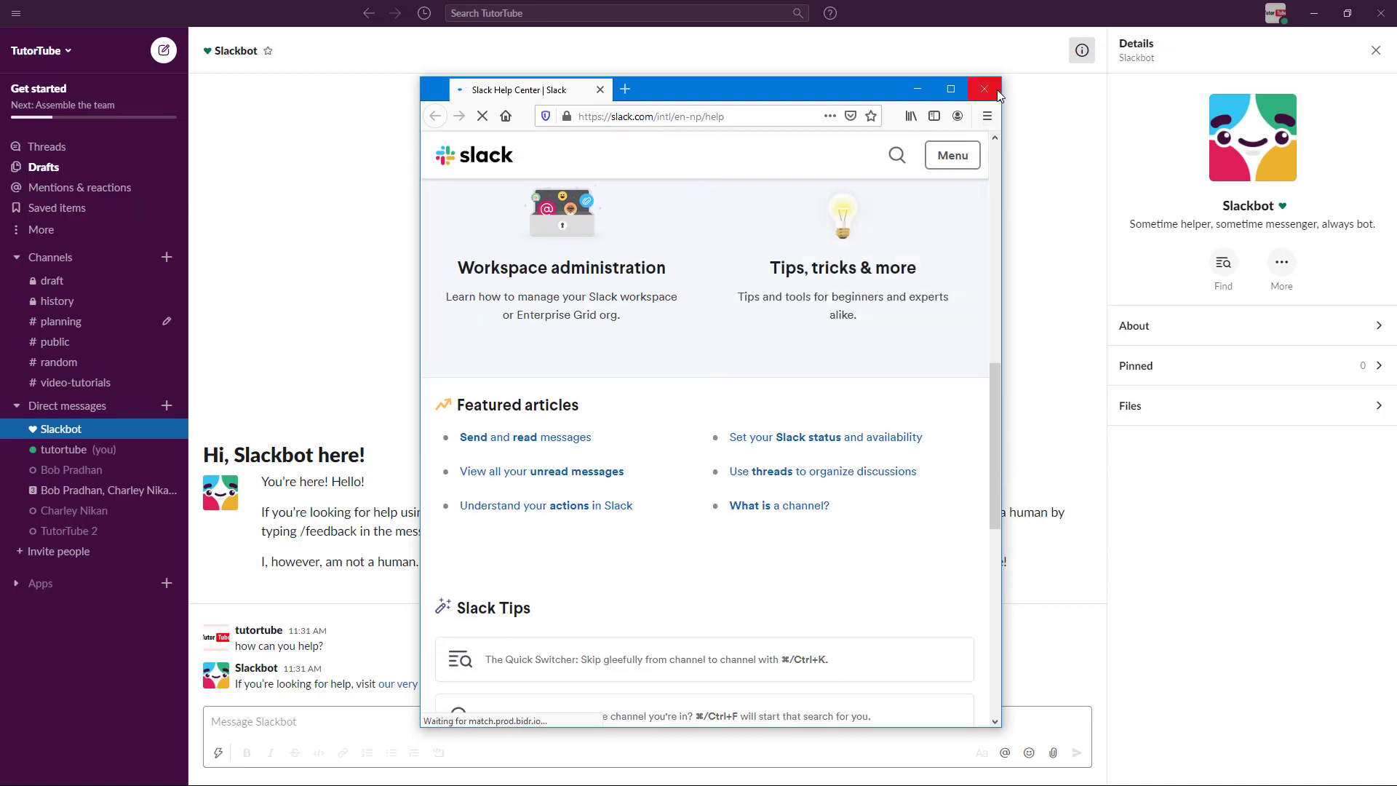
left_click(996, 89)
- Send Slackbot "Remind me to go to the meeting at 10 am tomorrow", then view the upcoming reminders and close the list
left_click(340, 716)
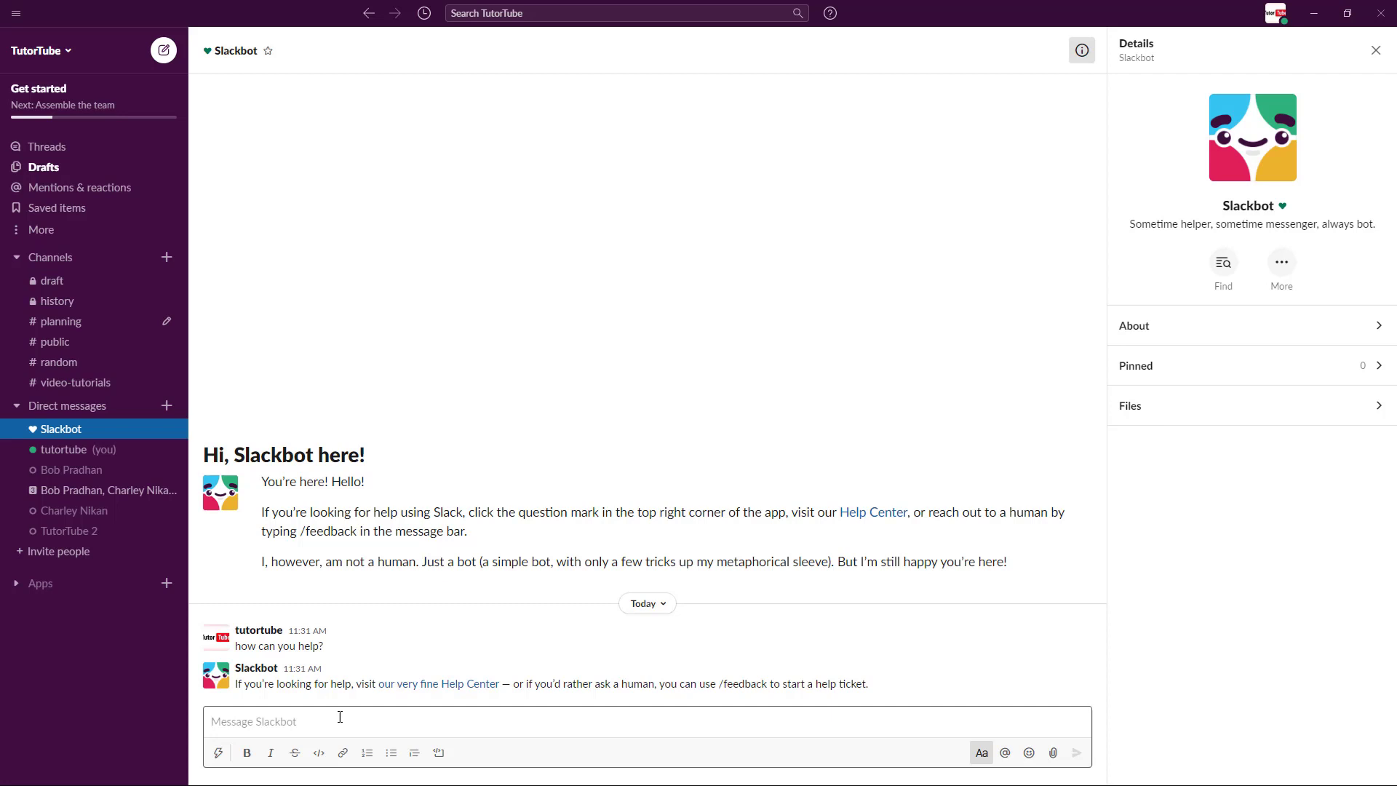
type("Remind me to ")
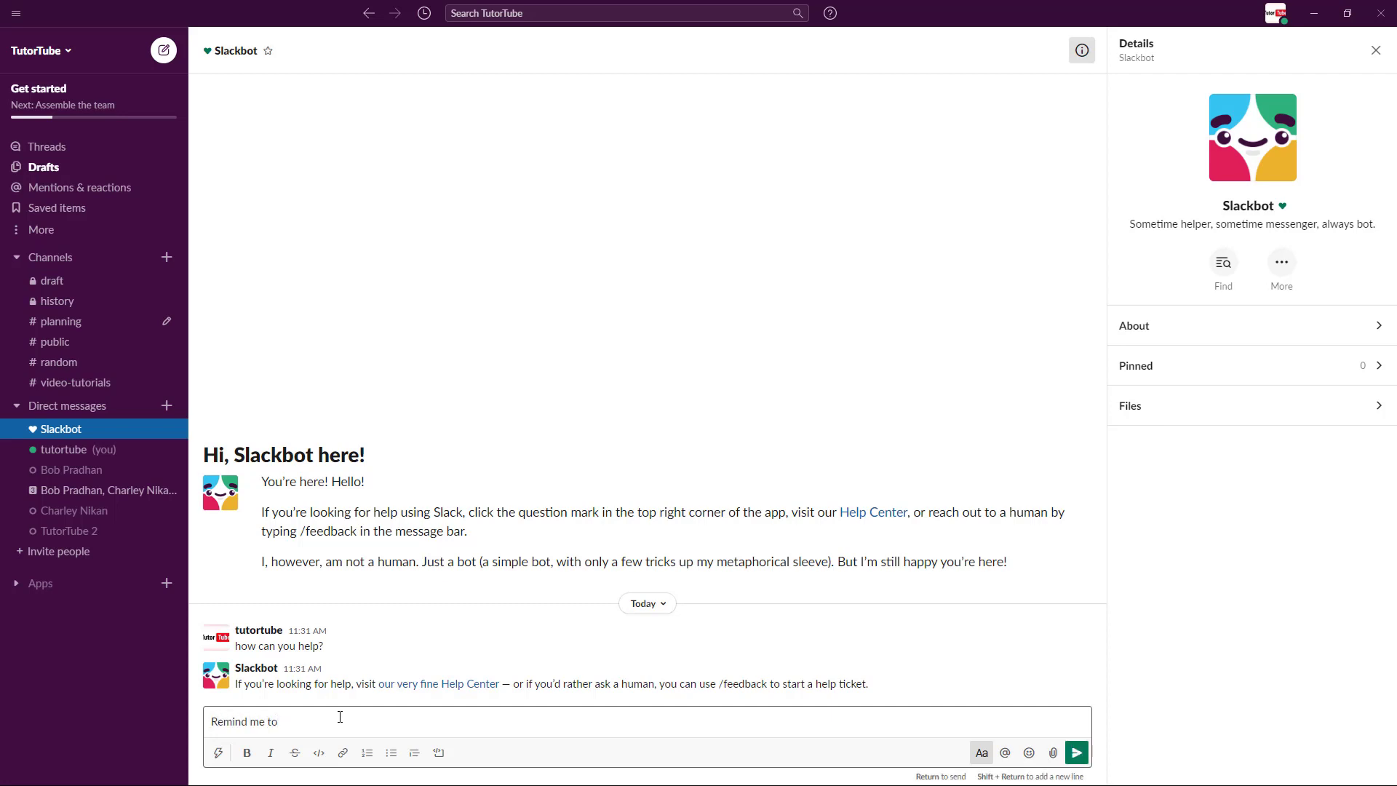
type("go to the meeting at 10 am tomorrow")
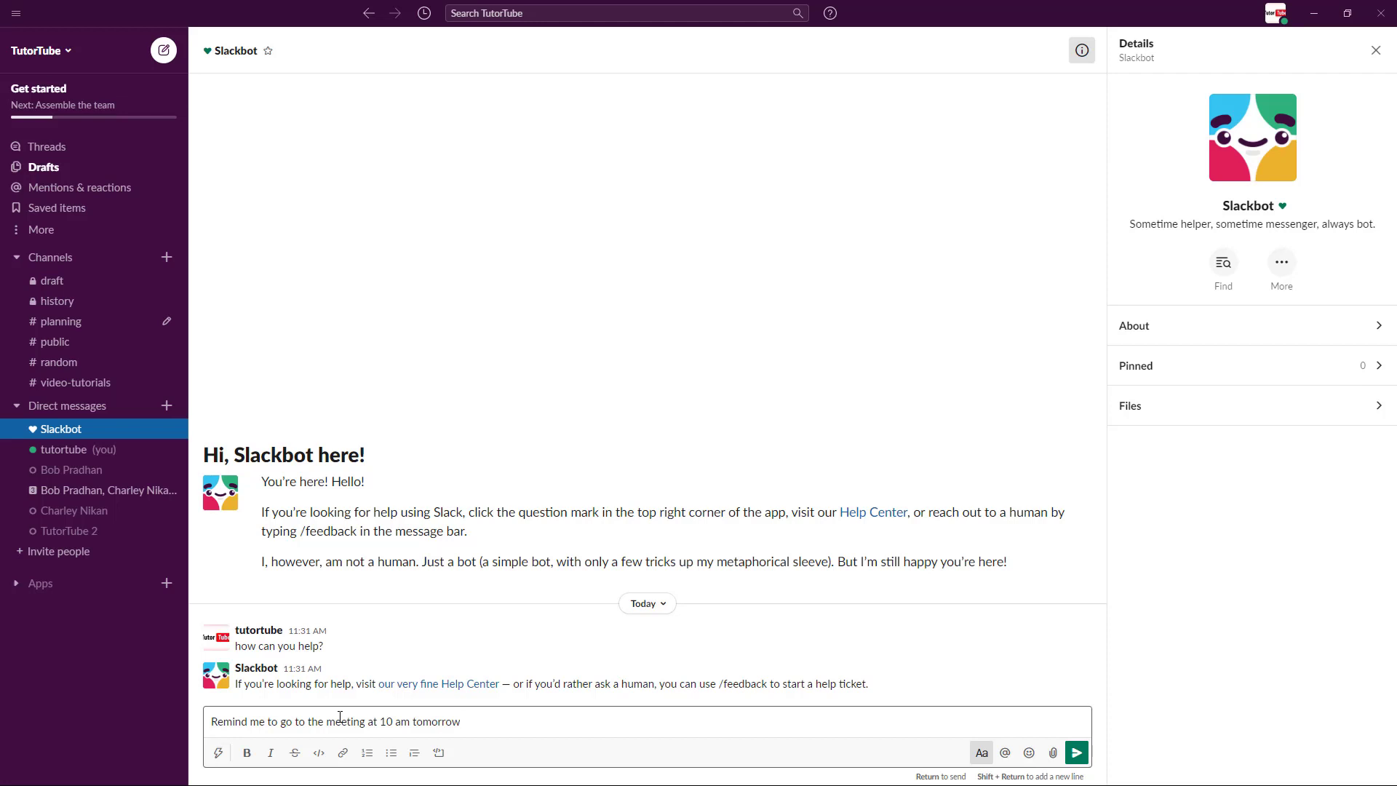
key("Return")
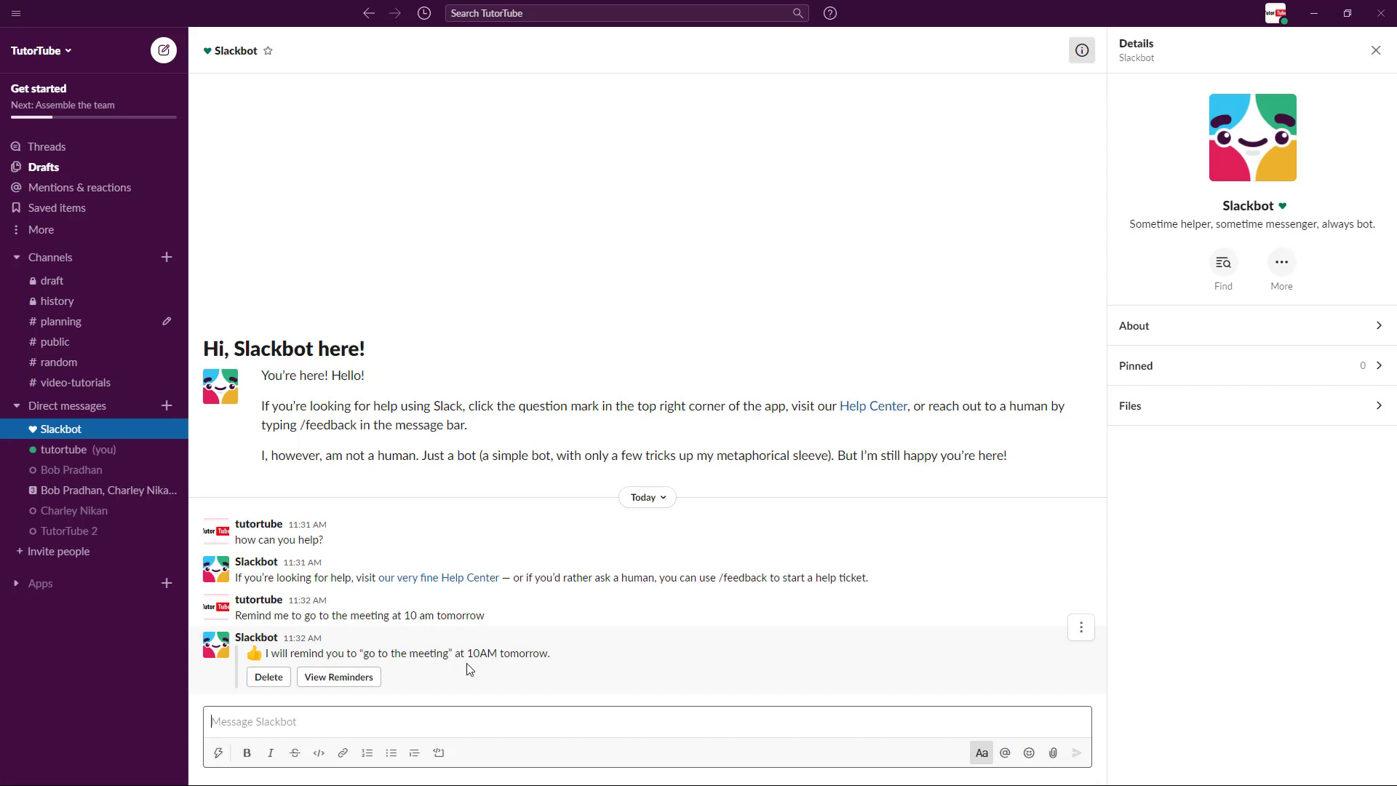
left_click(337, 677)
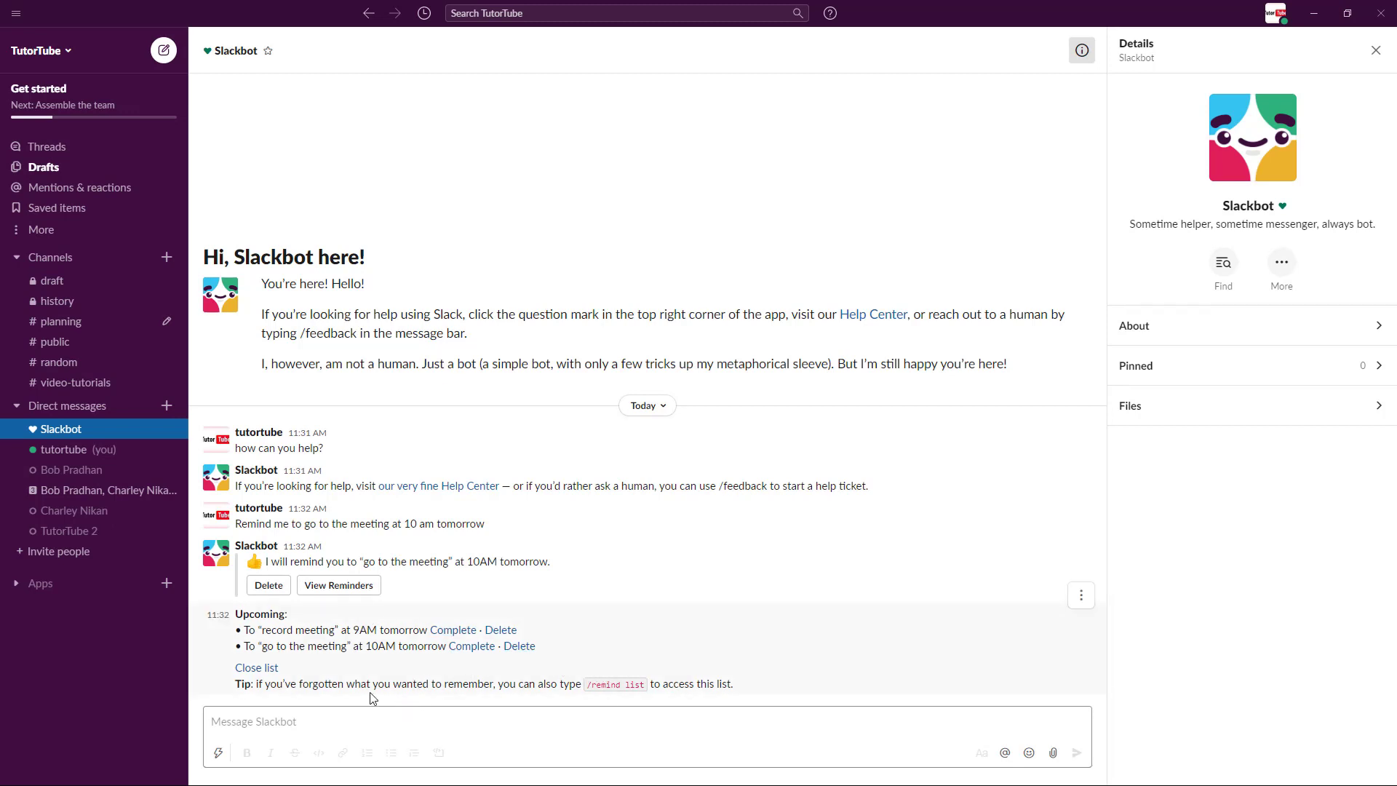
left_click(257, 668)
- Bring up the slash command suggestions in the Slackbot conversation and look through the available commands
left_click(262, 721)
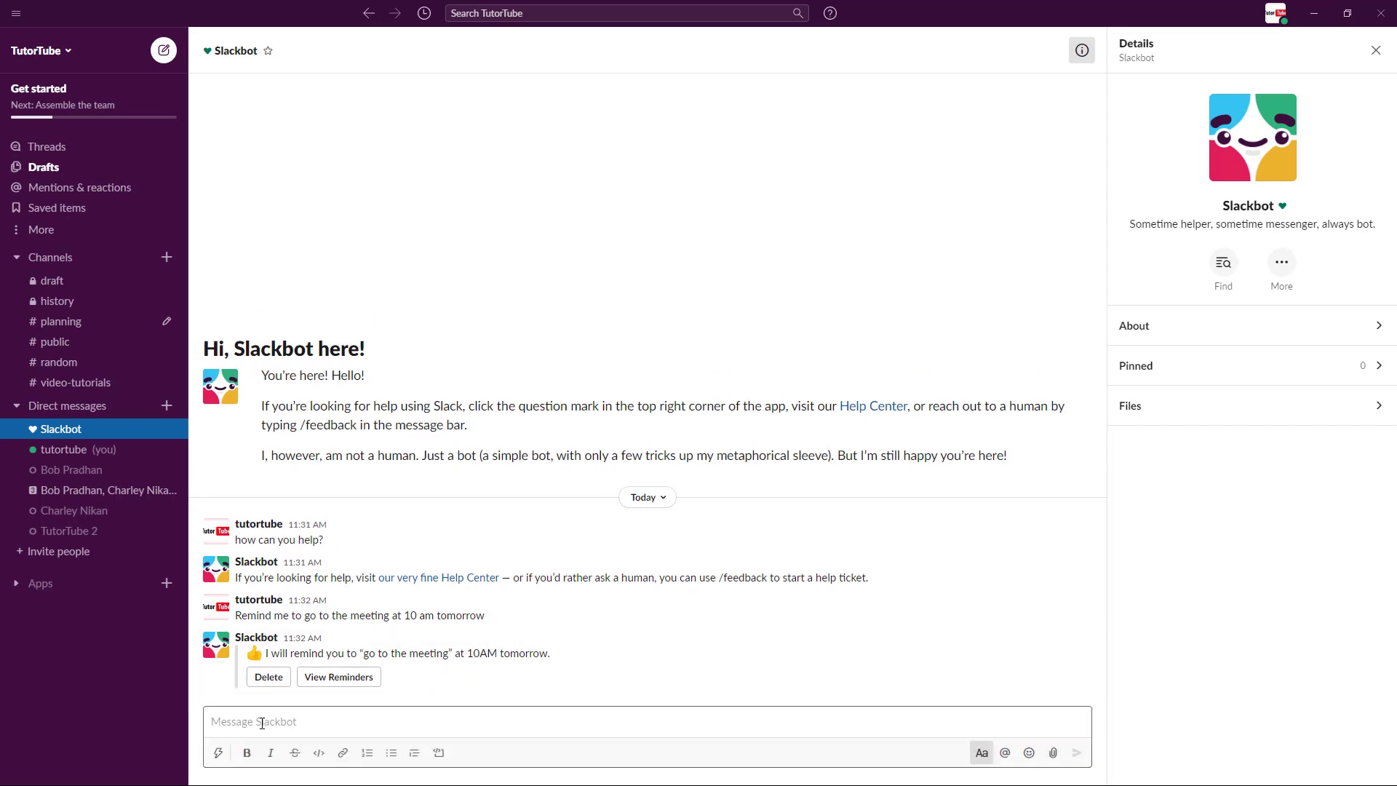
type("/")
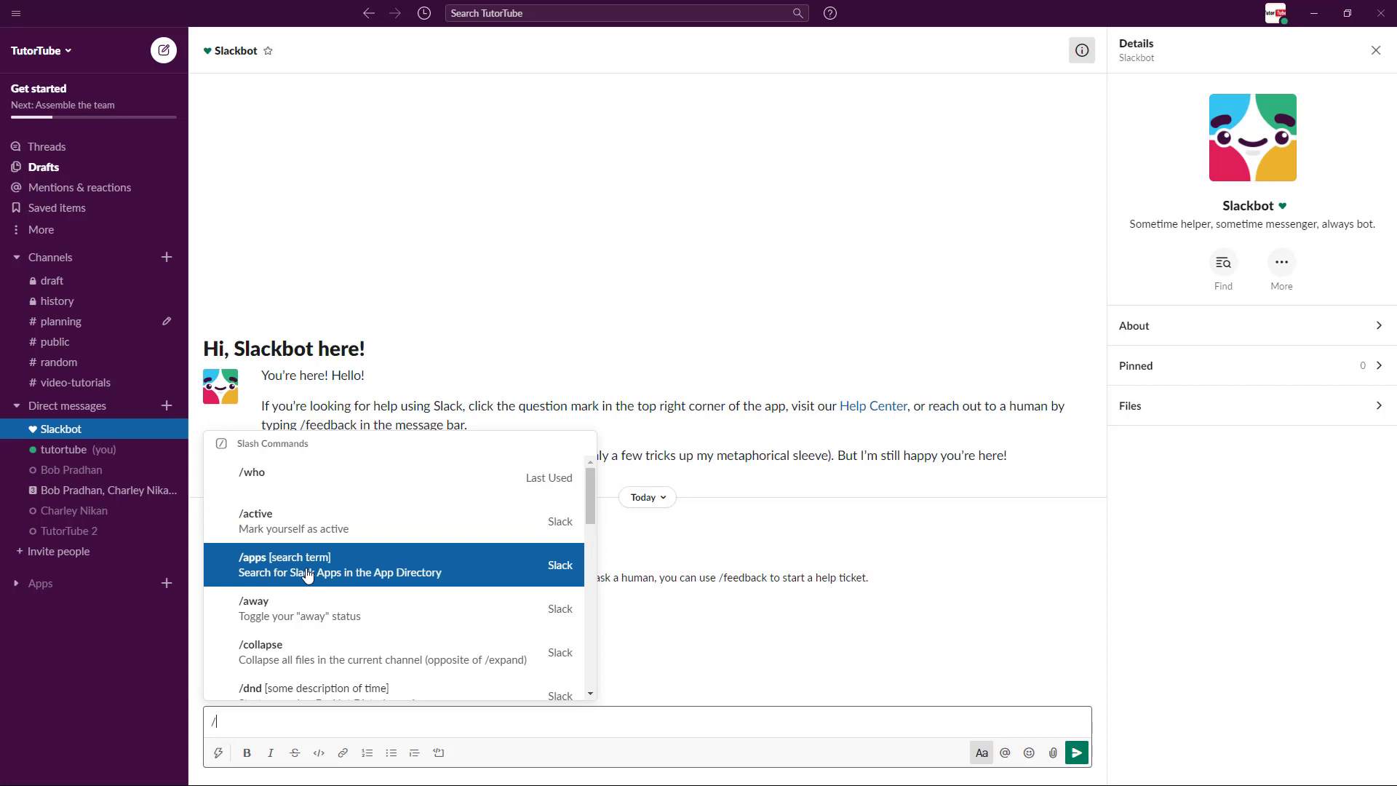
scroll(312, 574, "down", 6)
scroll(318, 542, "down", 4)
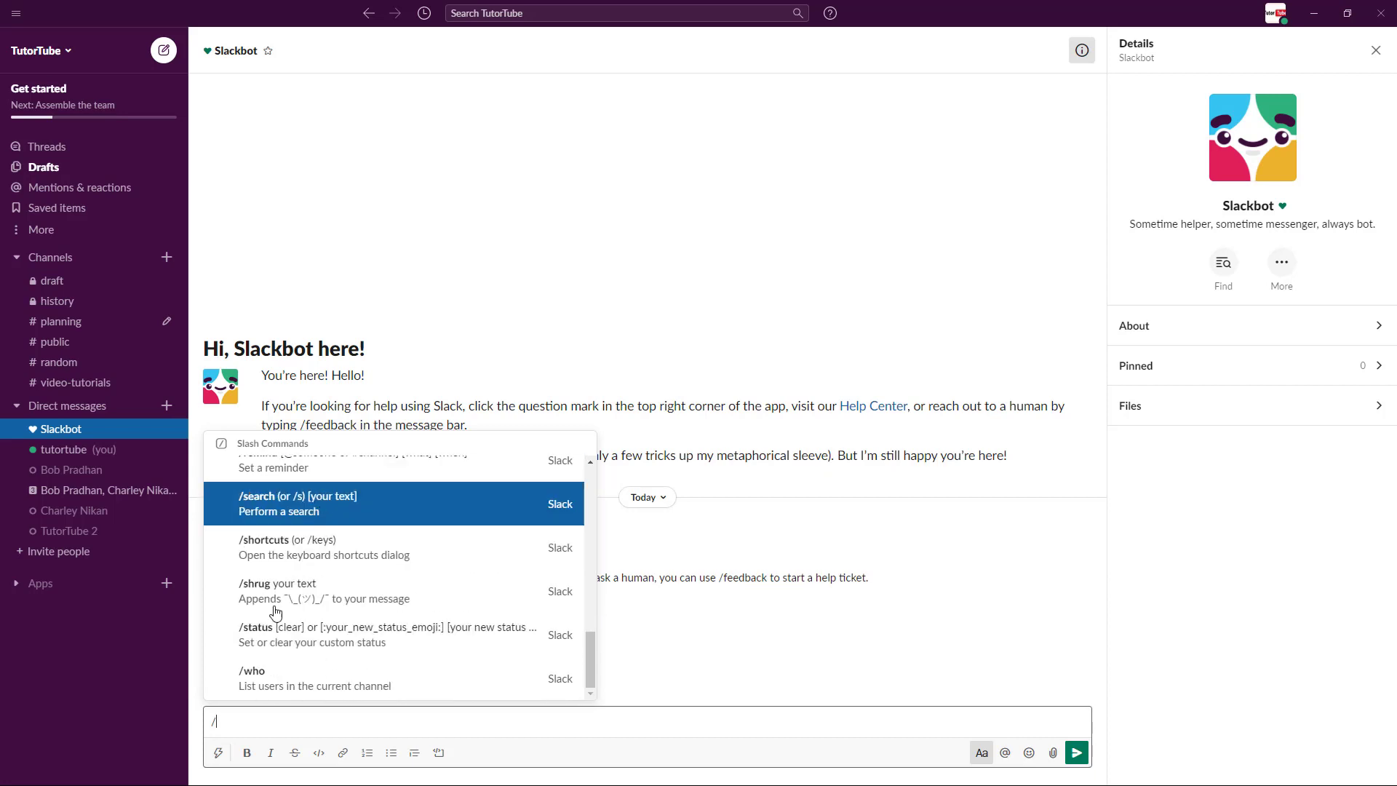
scroll(420, 617, "up", 8)
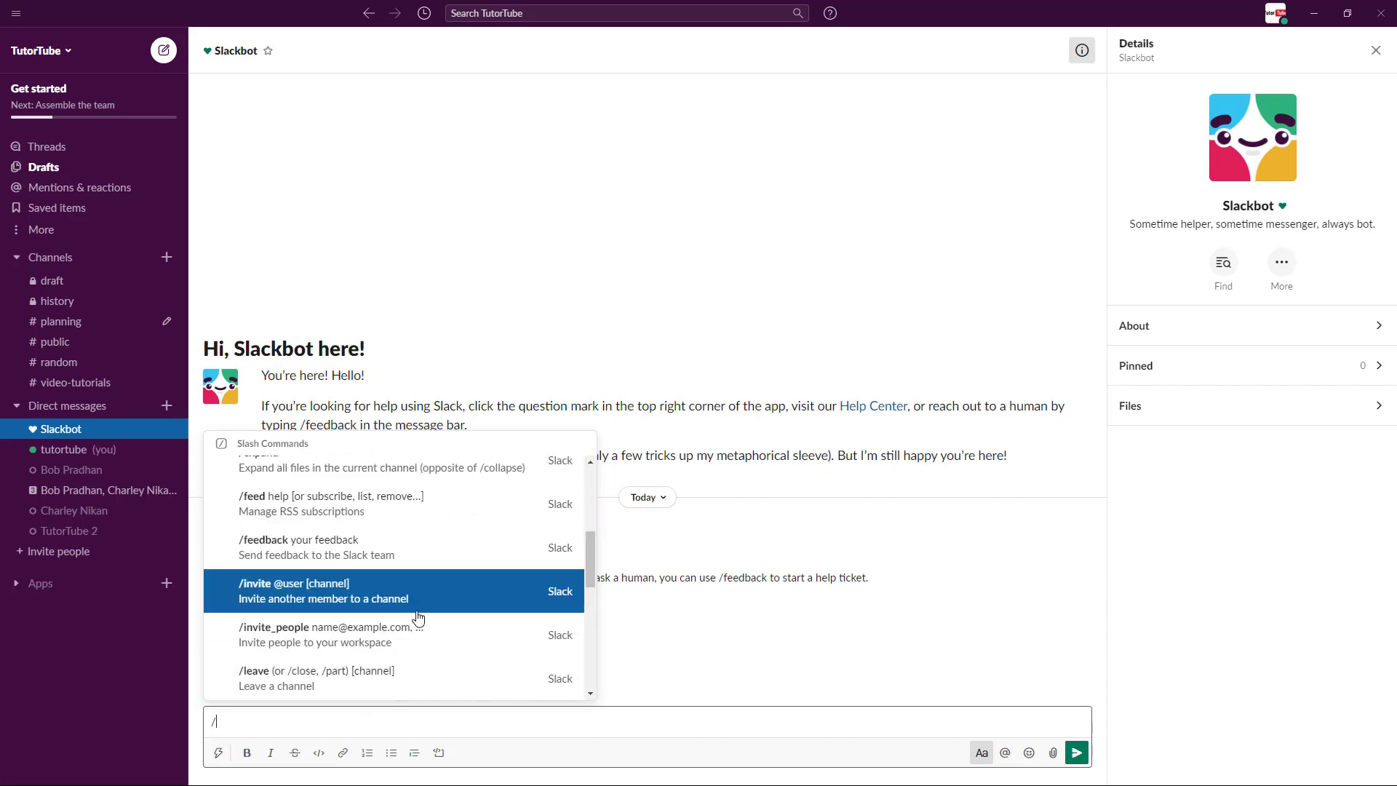
scroll(418, 618, "down", 1)
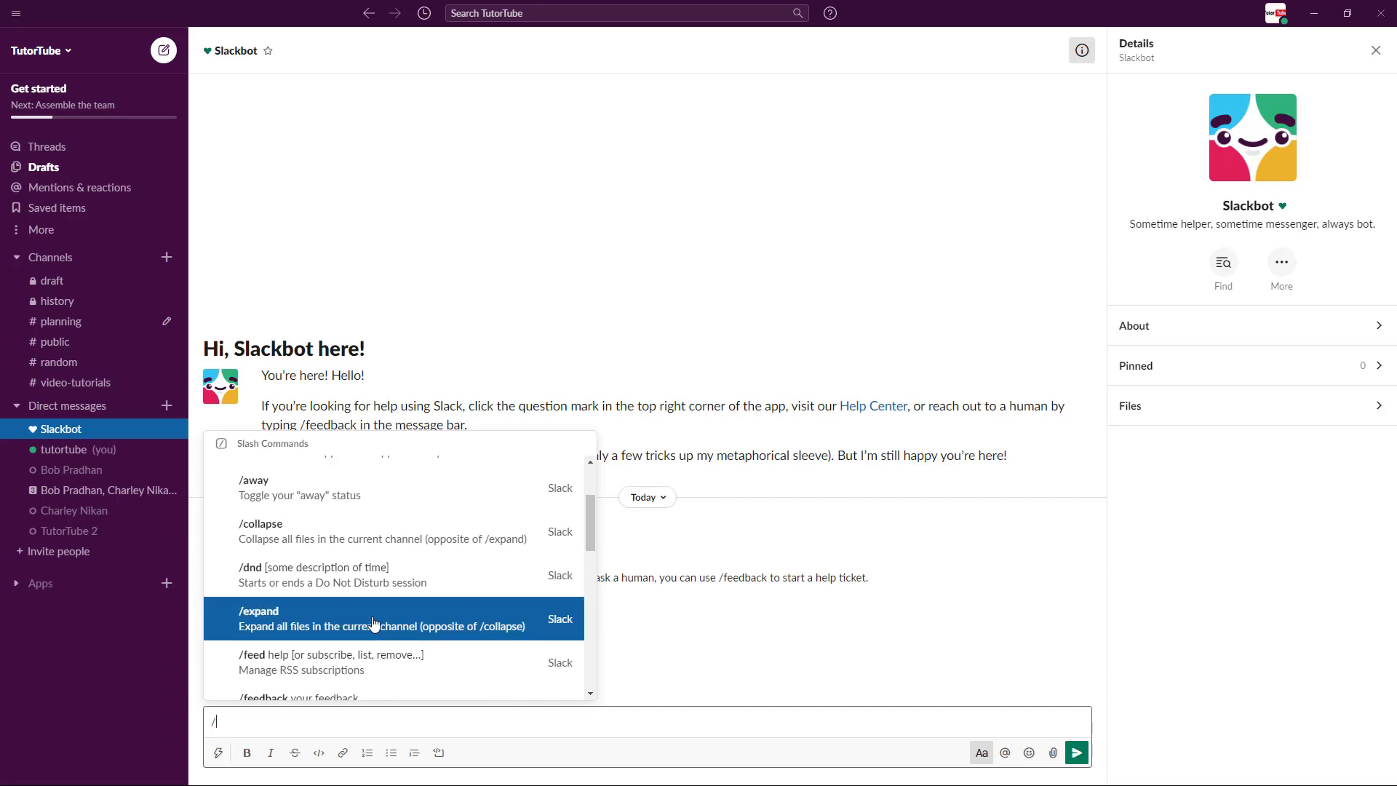
scroll(312, 575, "up", 2)
scroll(311, 567, "down", 8)
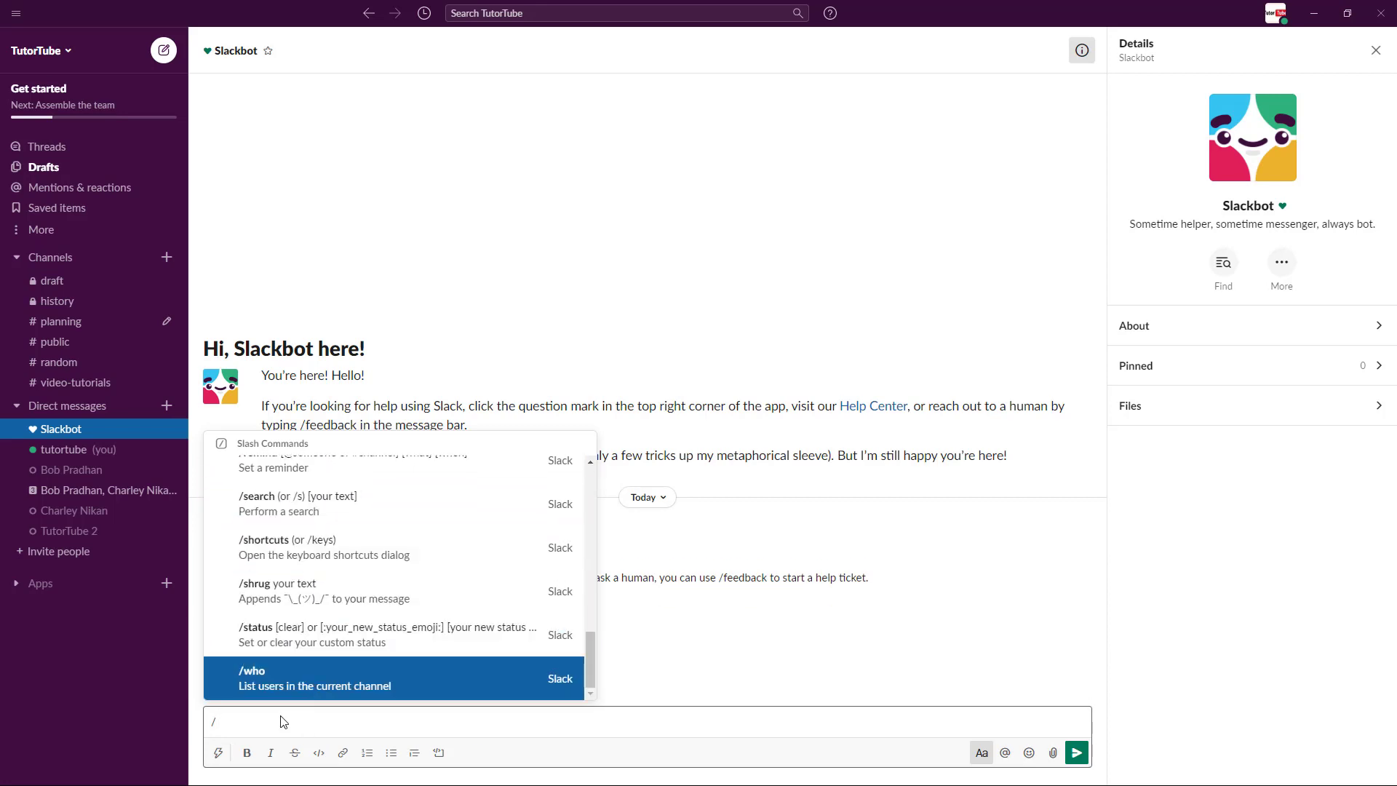
- Begin a /remind command in the Slackbot message and address it to the #planning channel
type("re")
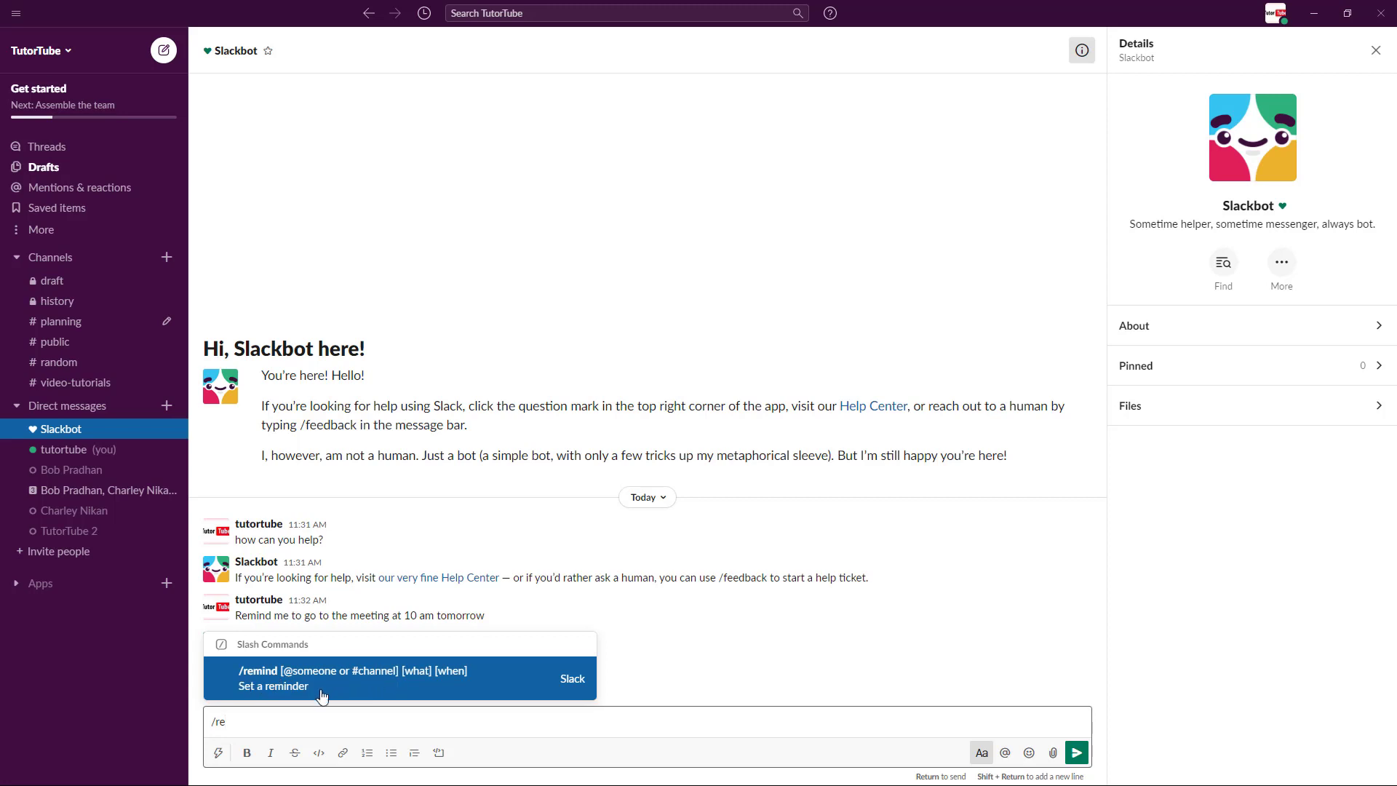
type("mind")
left_click(310, 700)
type("@")
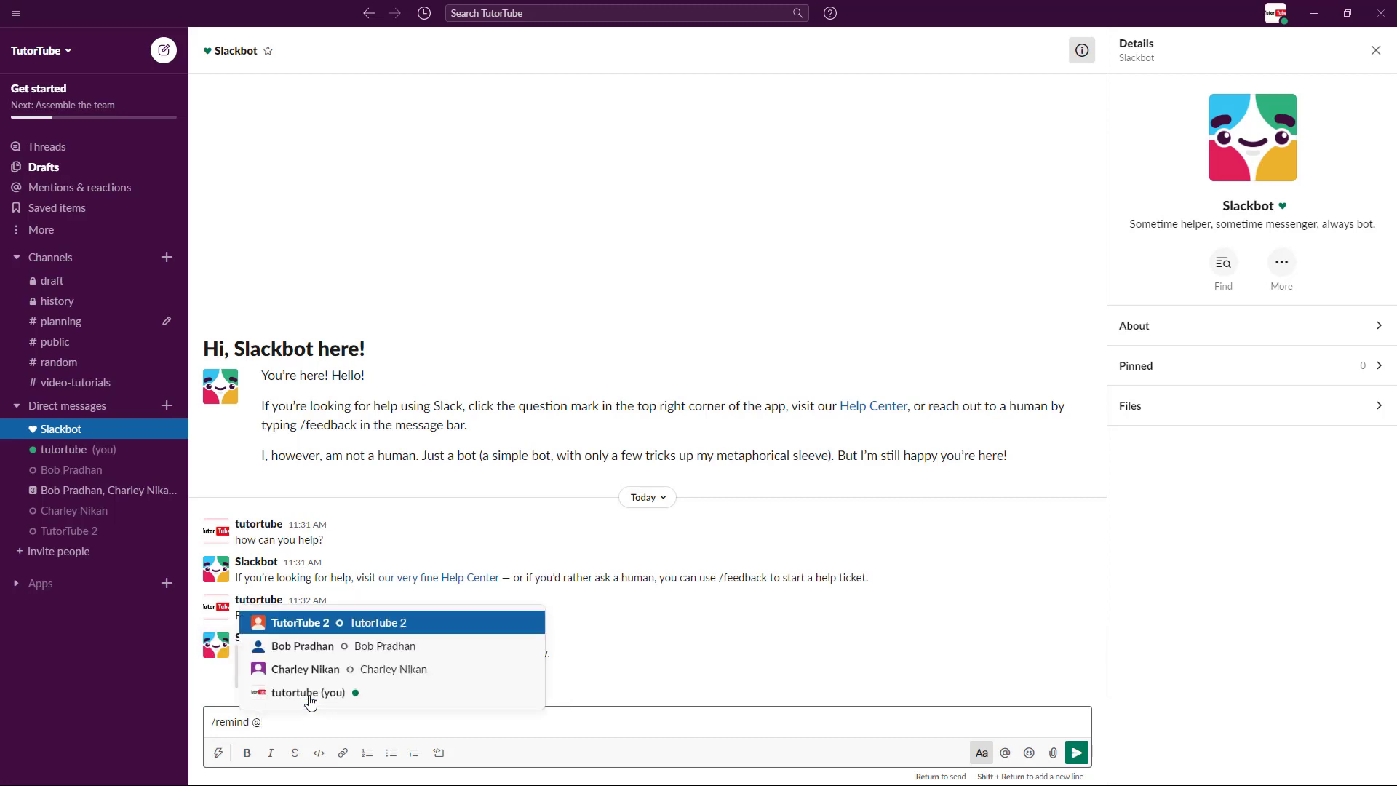
key("BackSpace")
type("#")
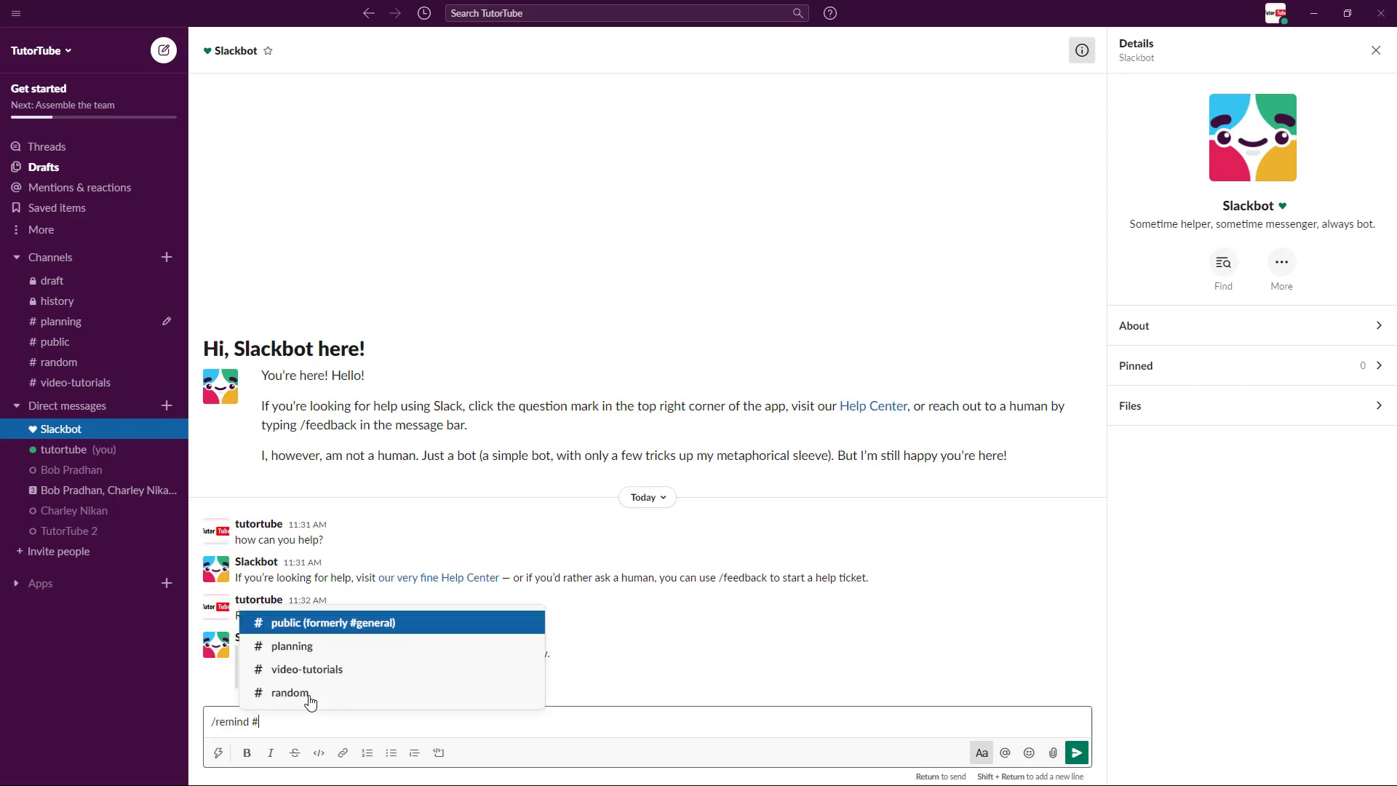
key("Down")
key("Down")
key("Up")
key("Return")
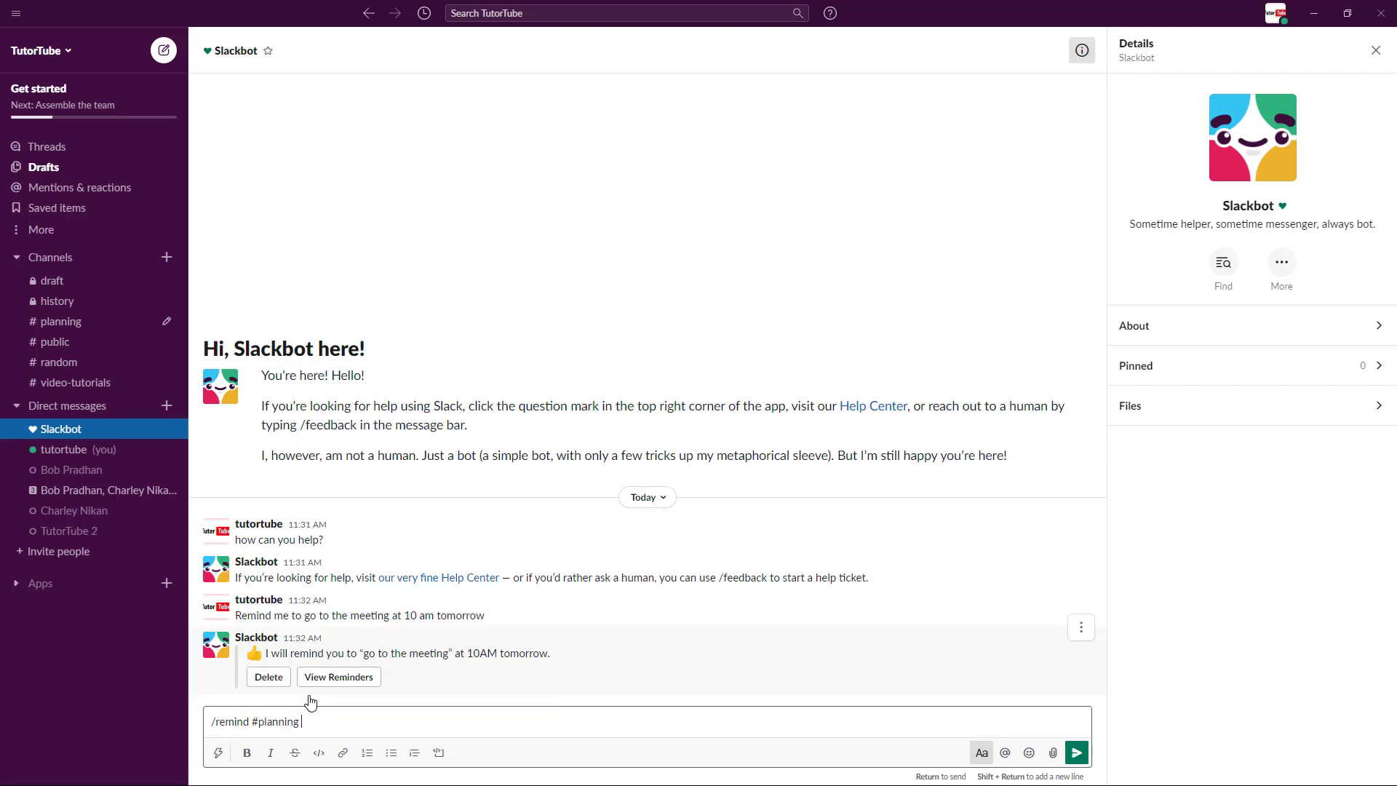
- Complete the #planning reminder with "go to meeting tomorrow at 10 am" and send it
type("go to meeting omorrow at 10 am")
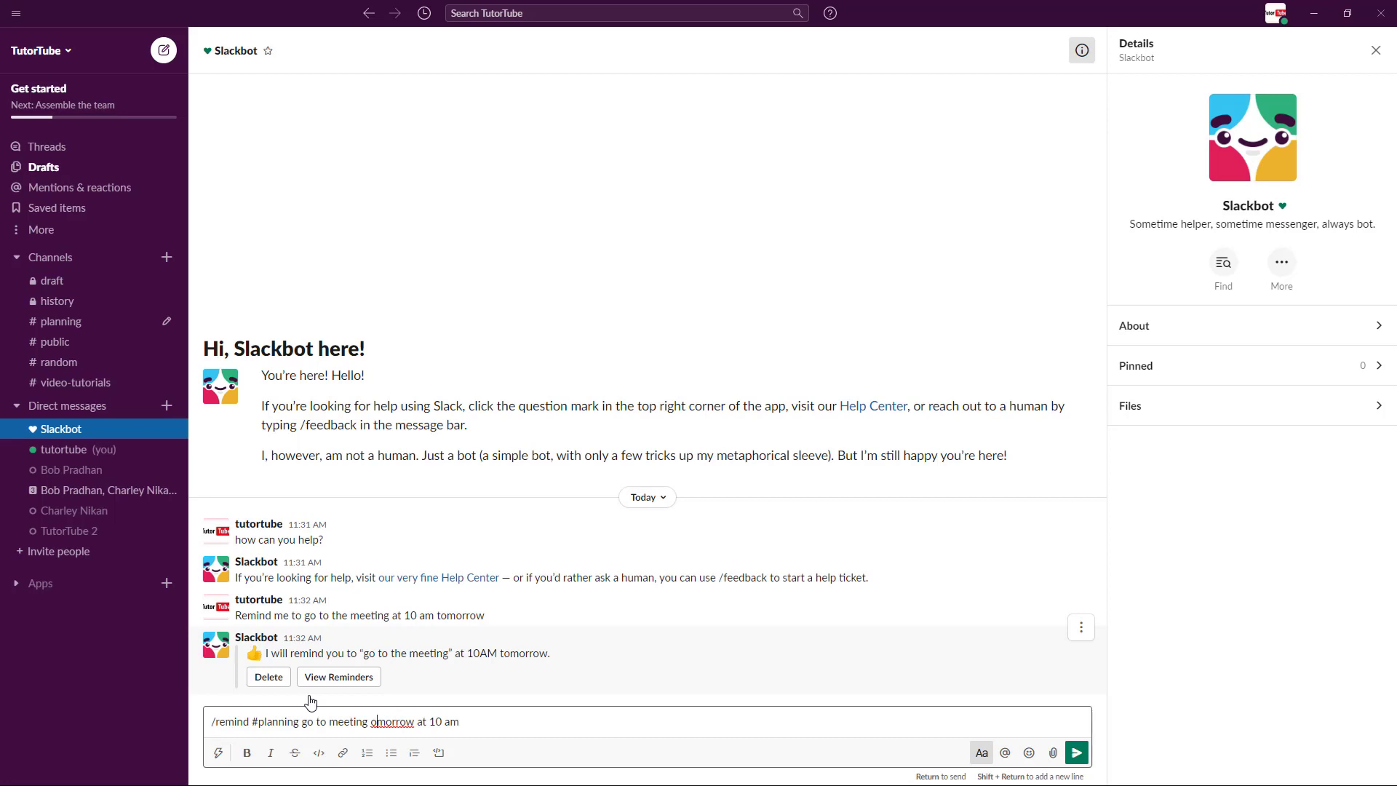
type("t")
key("Return")
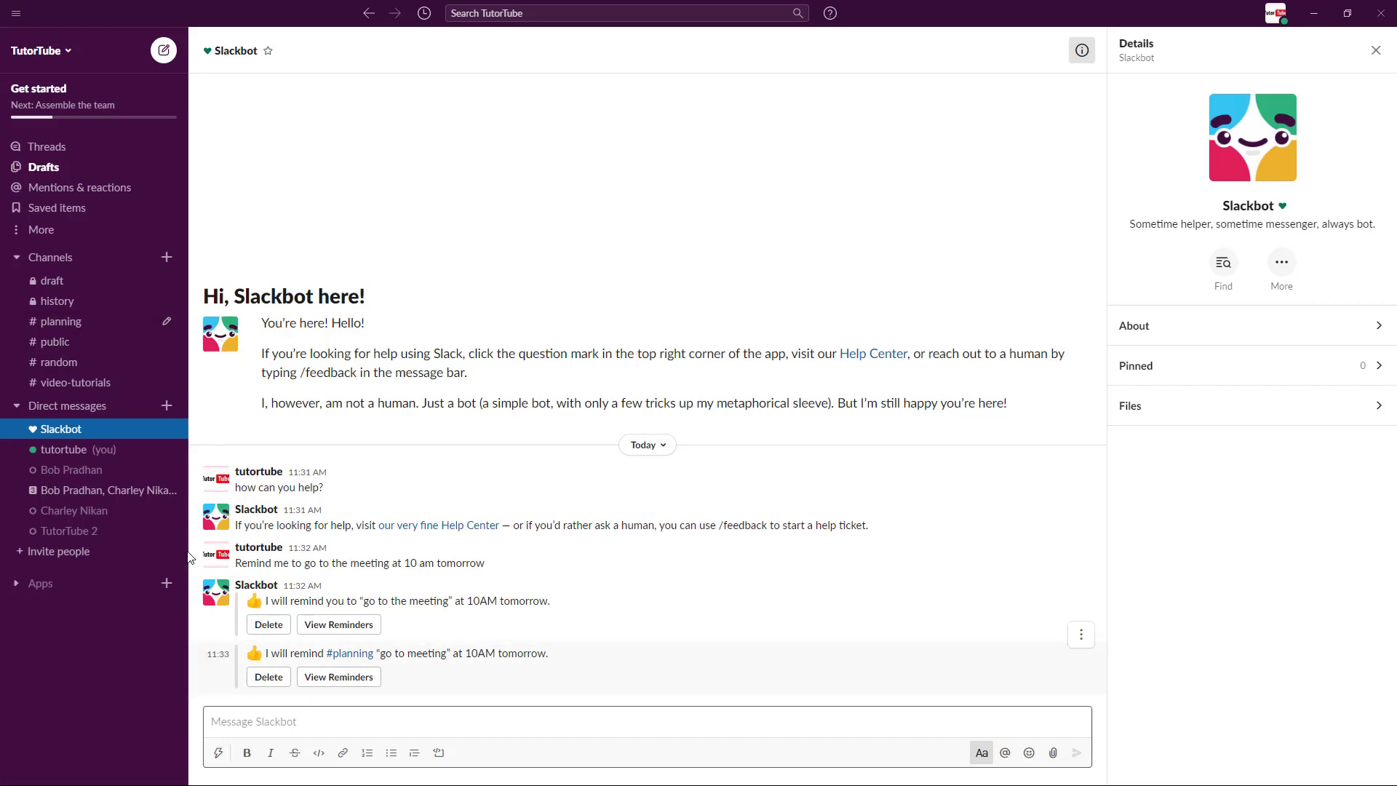
- Switch to the #planning channel and look through the slash commands offered there
left_click(87, 328)
type("/")
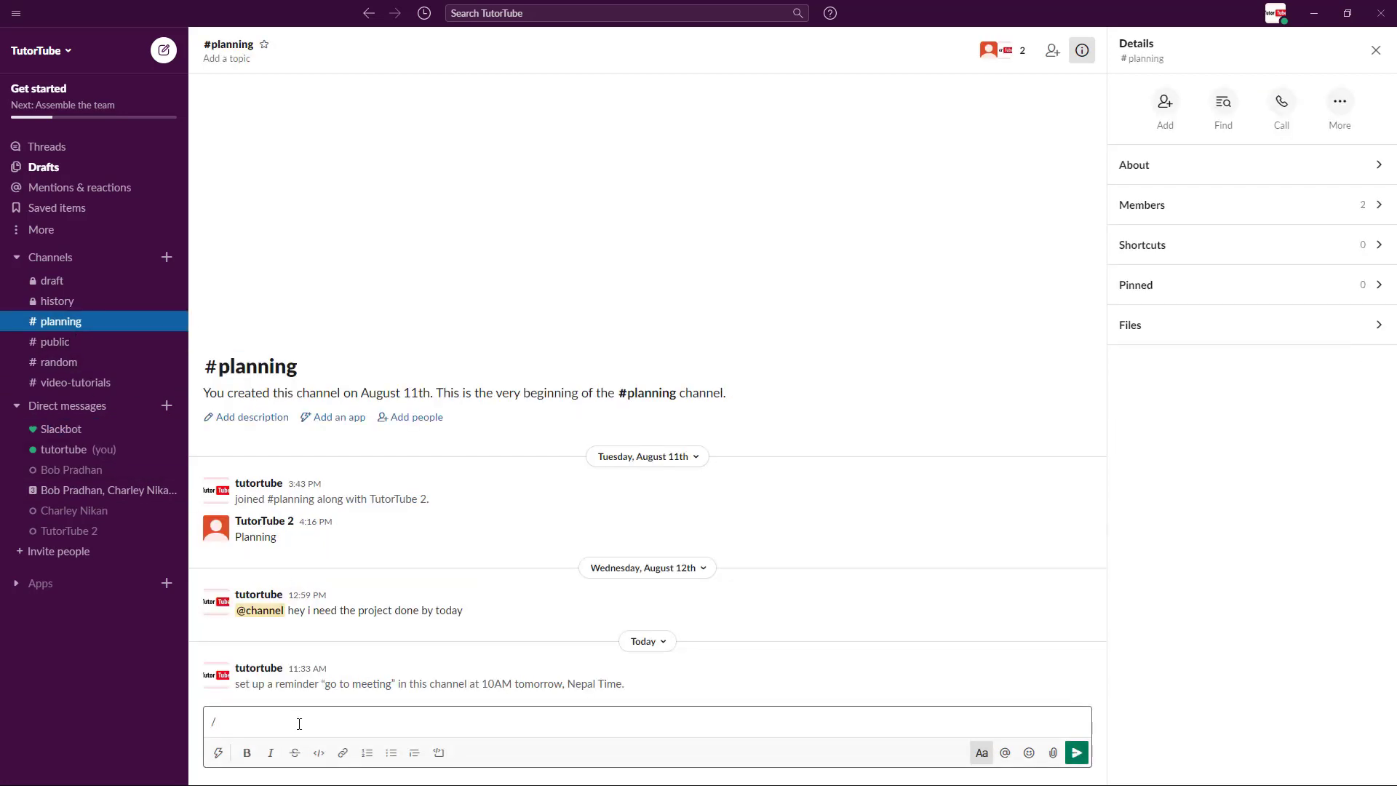
key("BackSpace")
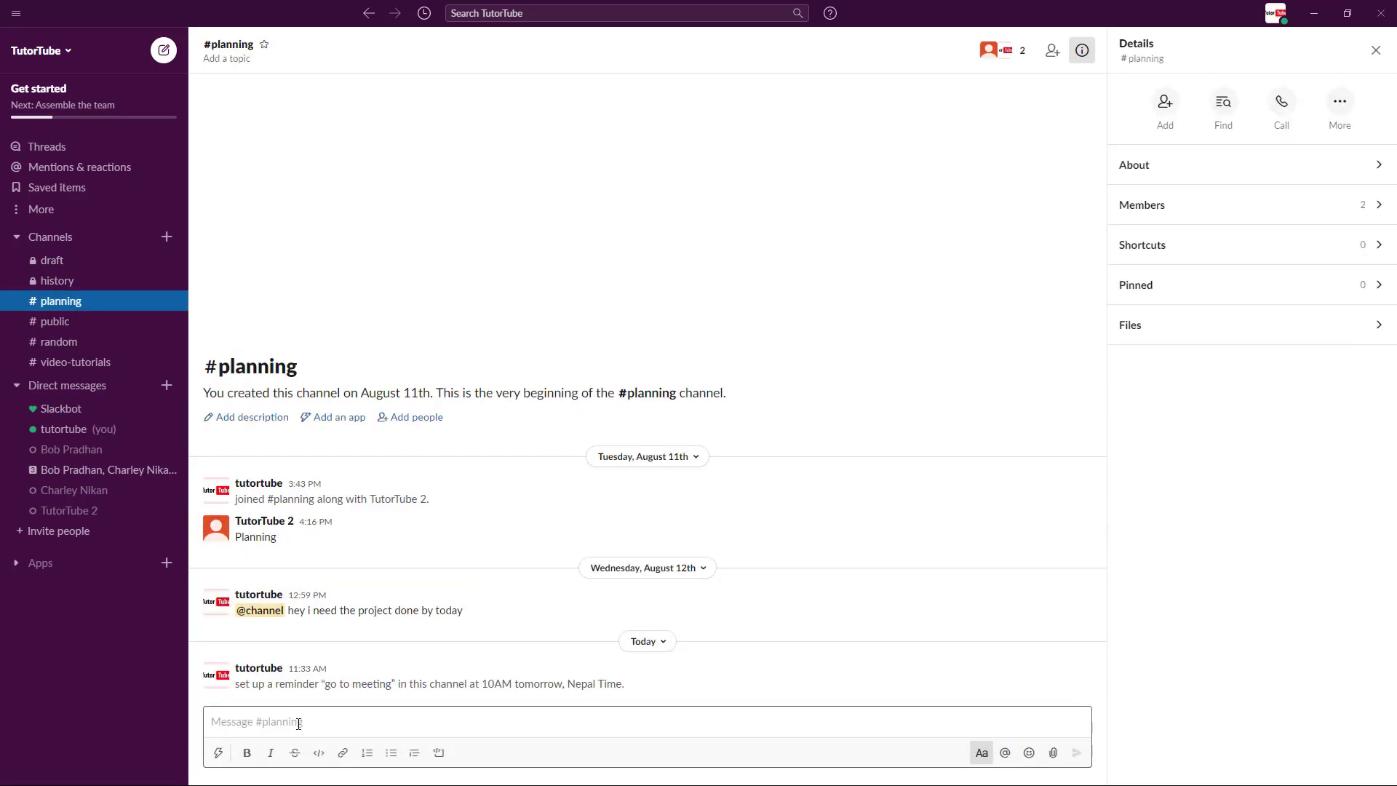
type("/")
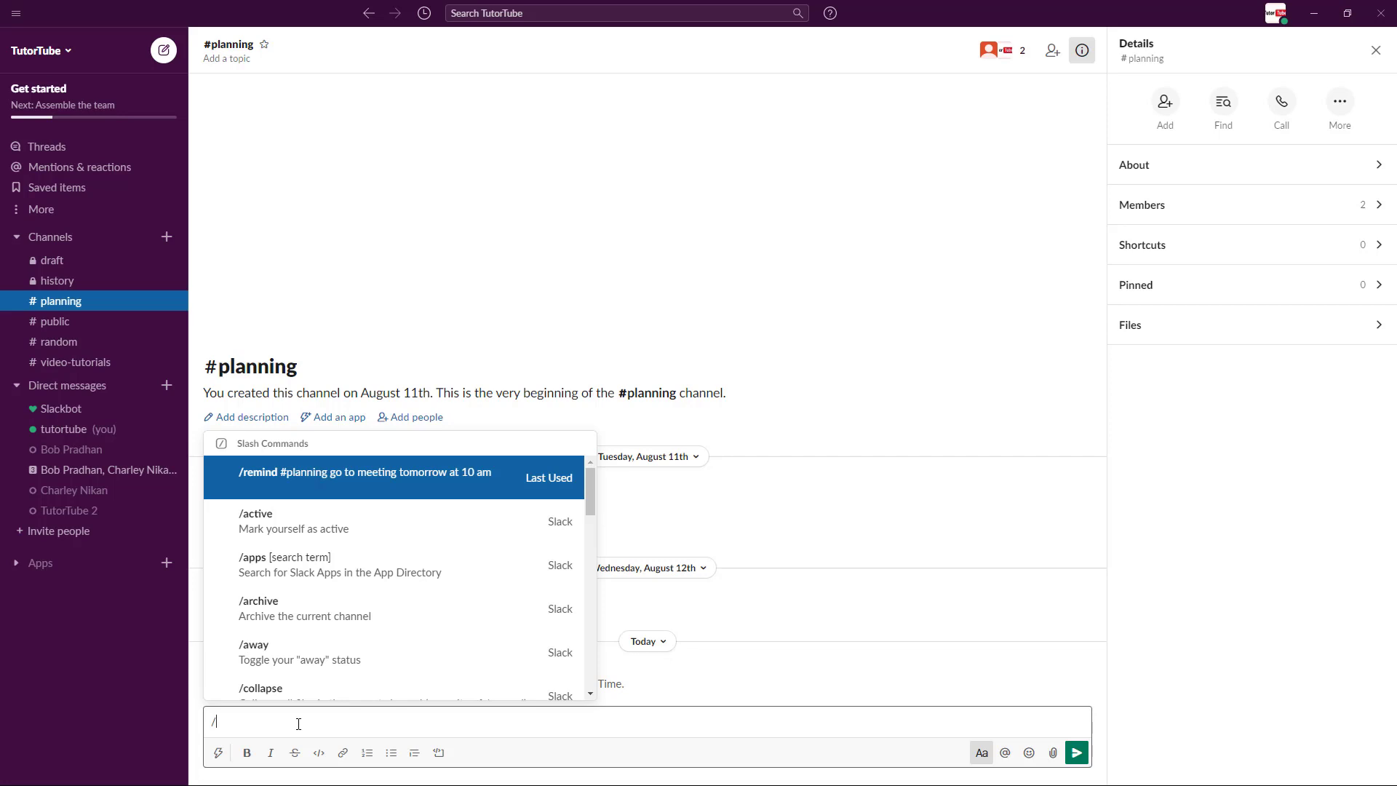
scroll(339, 637, "down", 1)
scroll(443, 633, "down", 2)
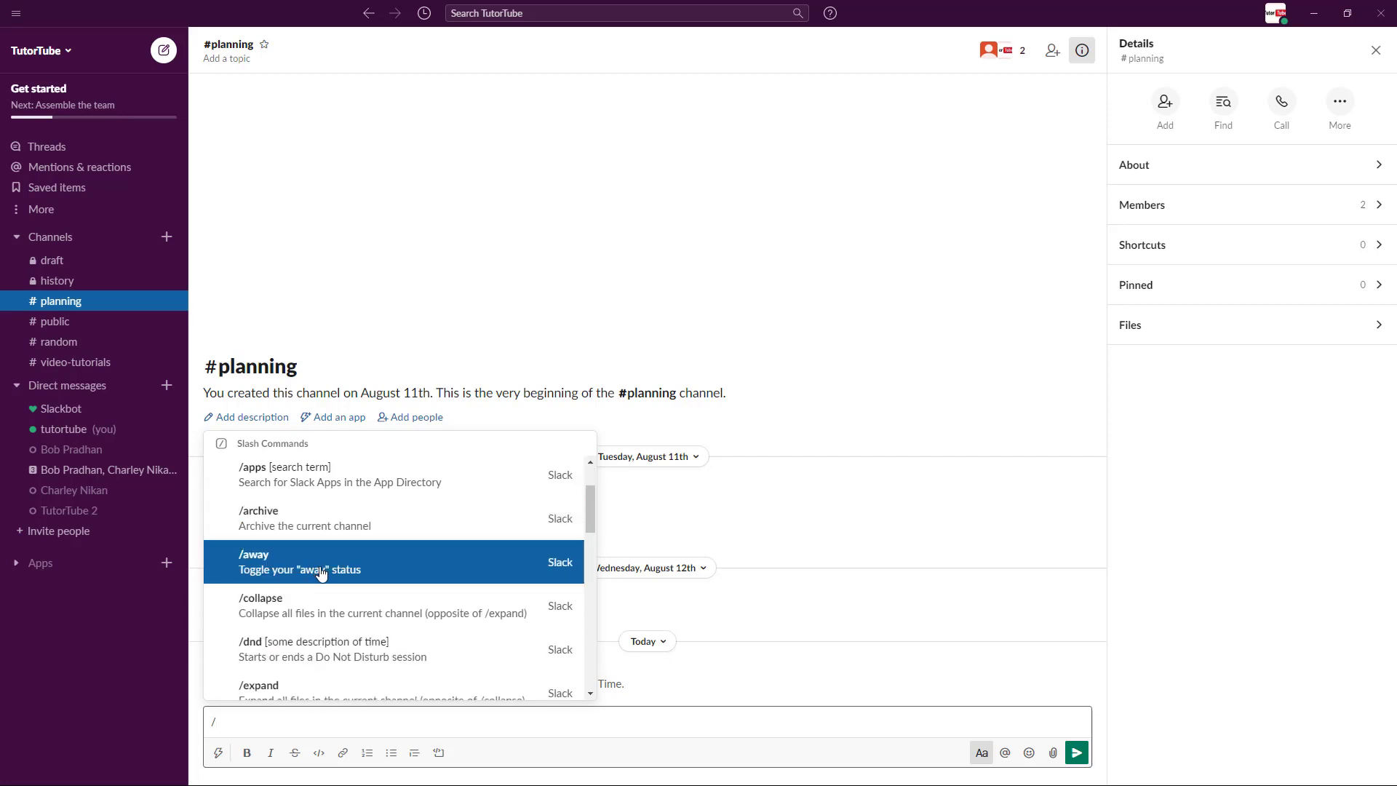
scroll(355, 582, "down", 2)
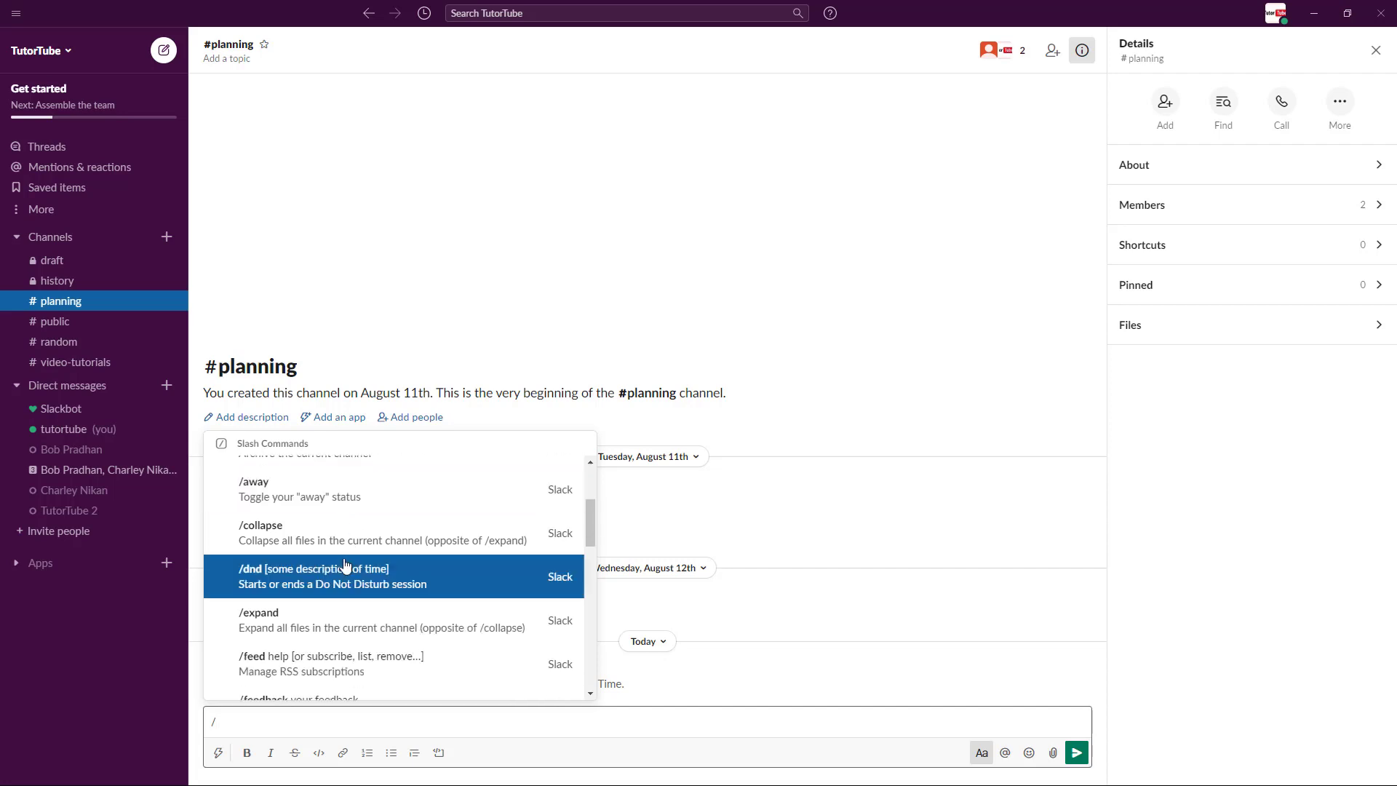
scroll(366, 566, "down", 5)
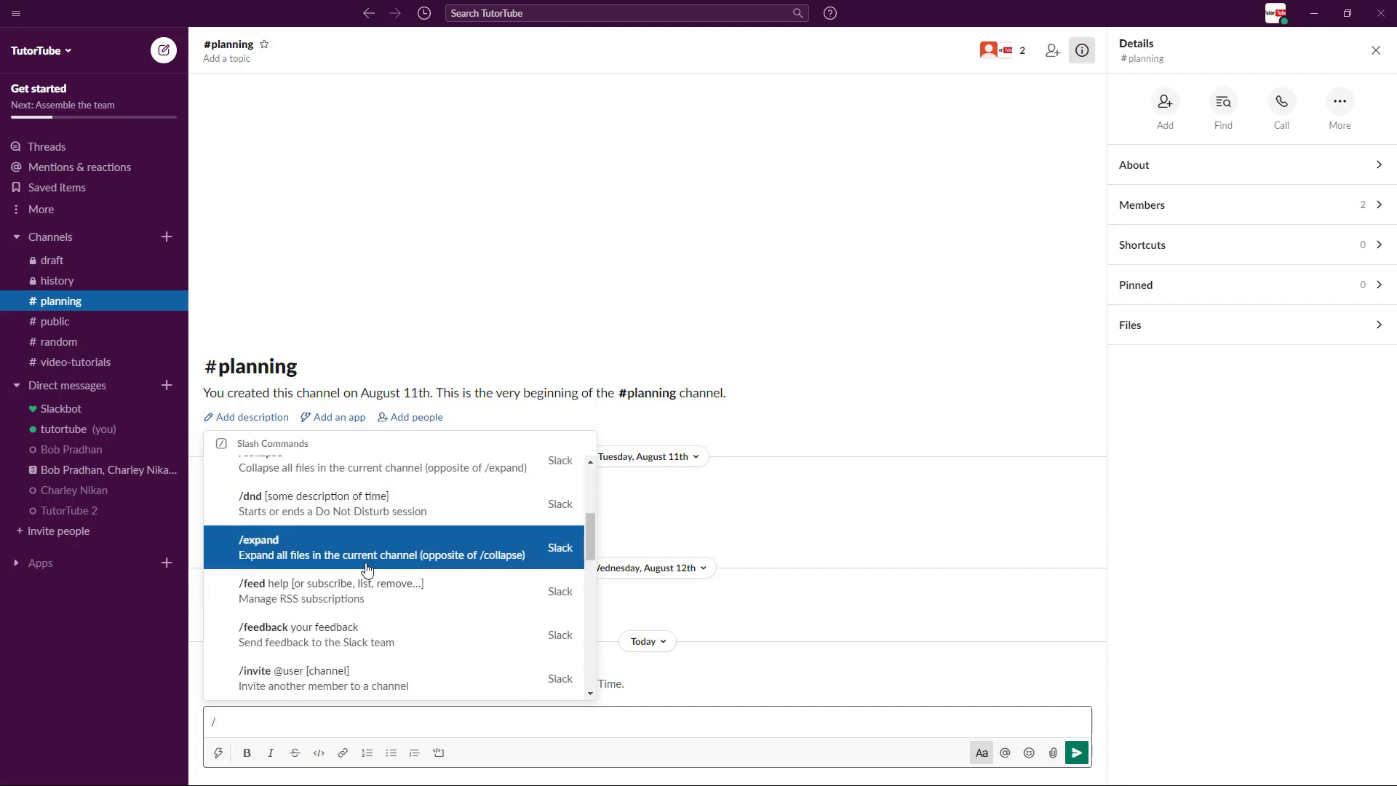
scroll(381, 605, "down", 2)
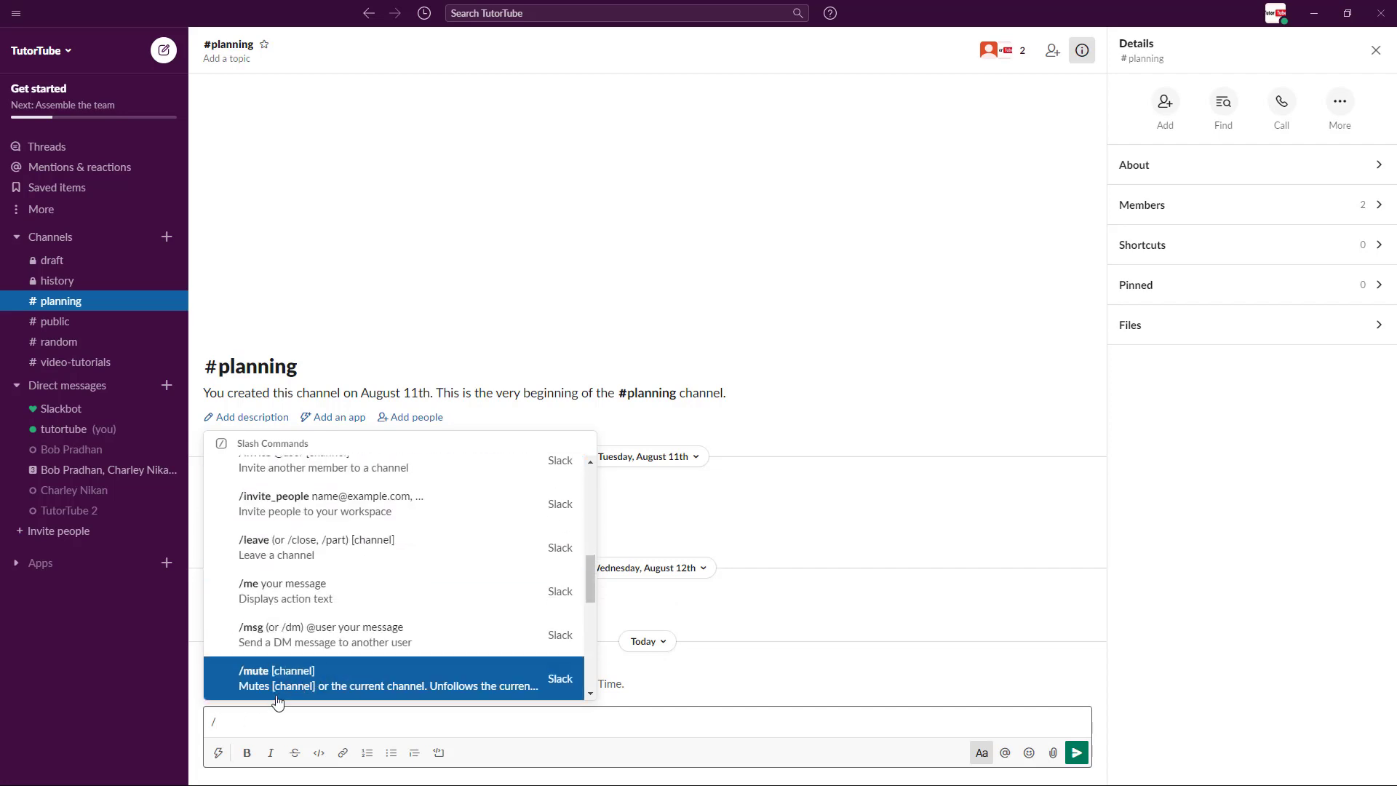
left_click(263, 714)
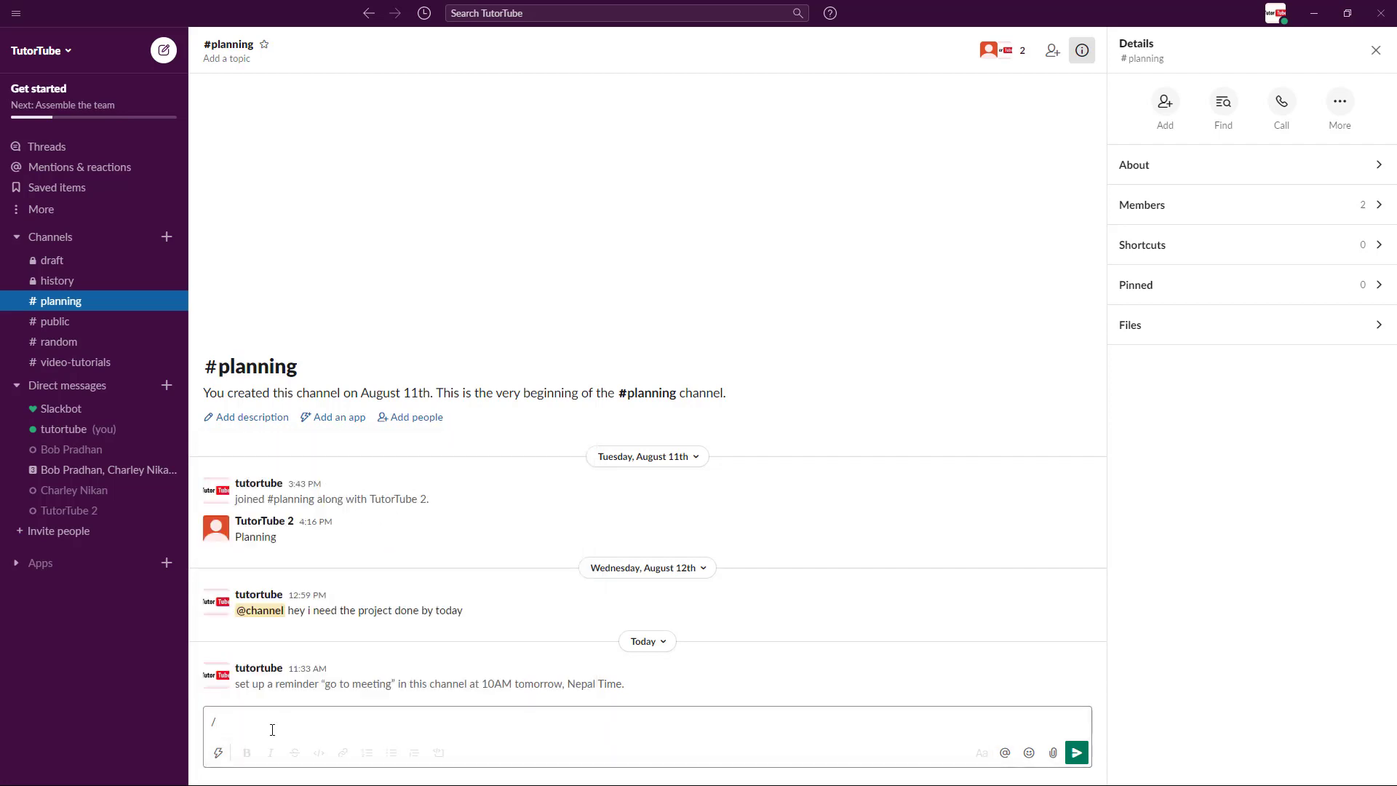
left_click(272, 729)
type("here")
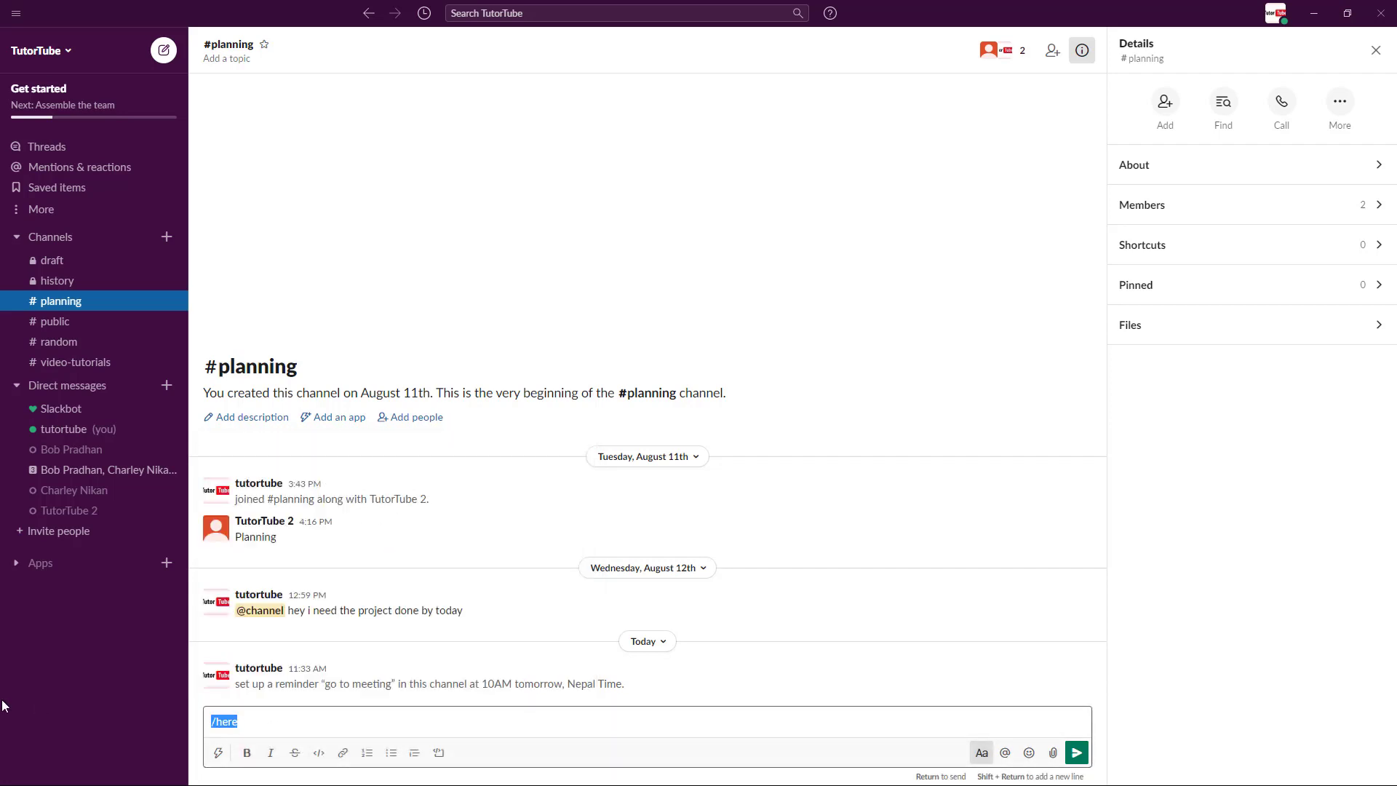
type("/")
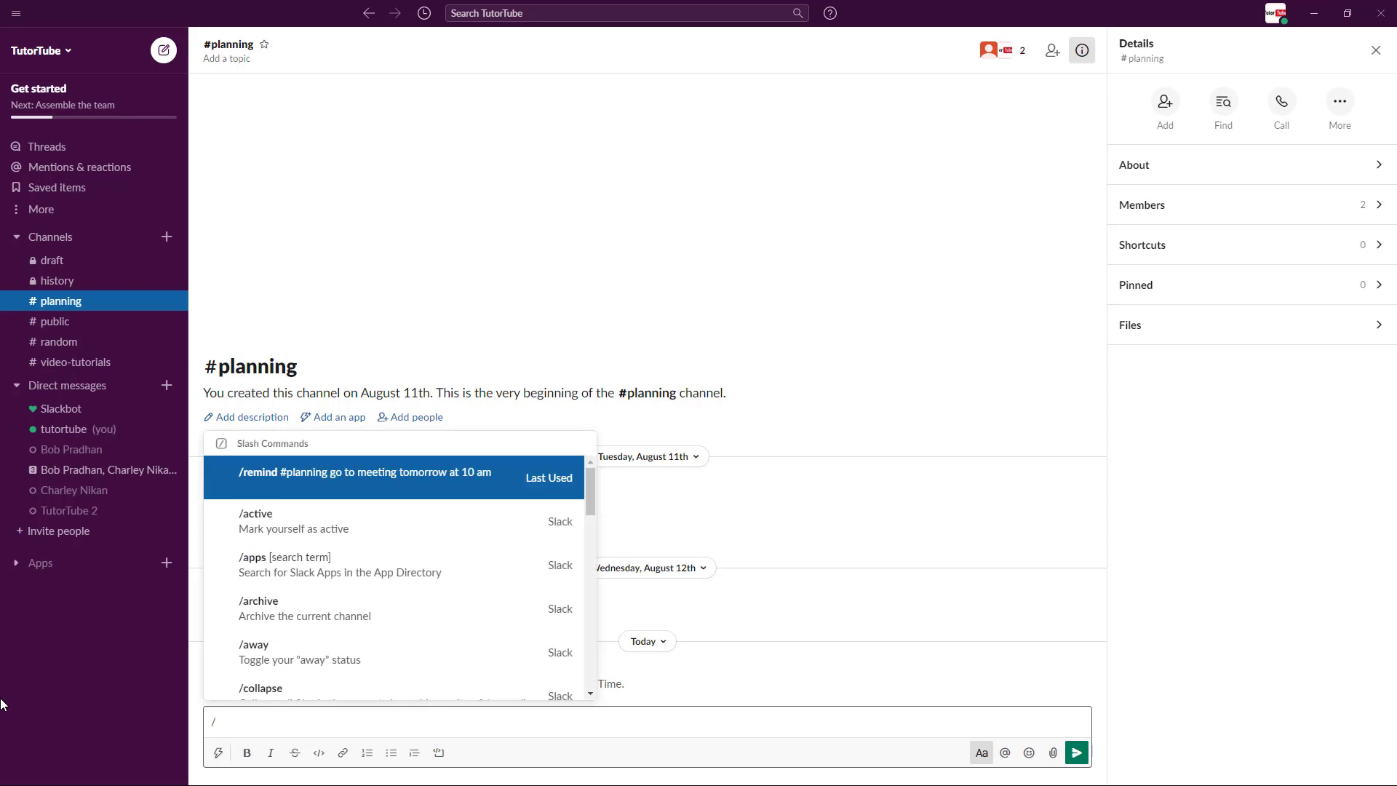
scroll(313, 604, "down", 4)
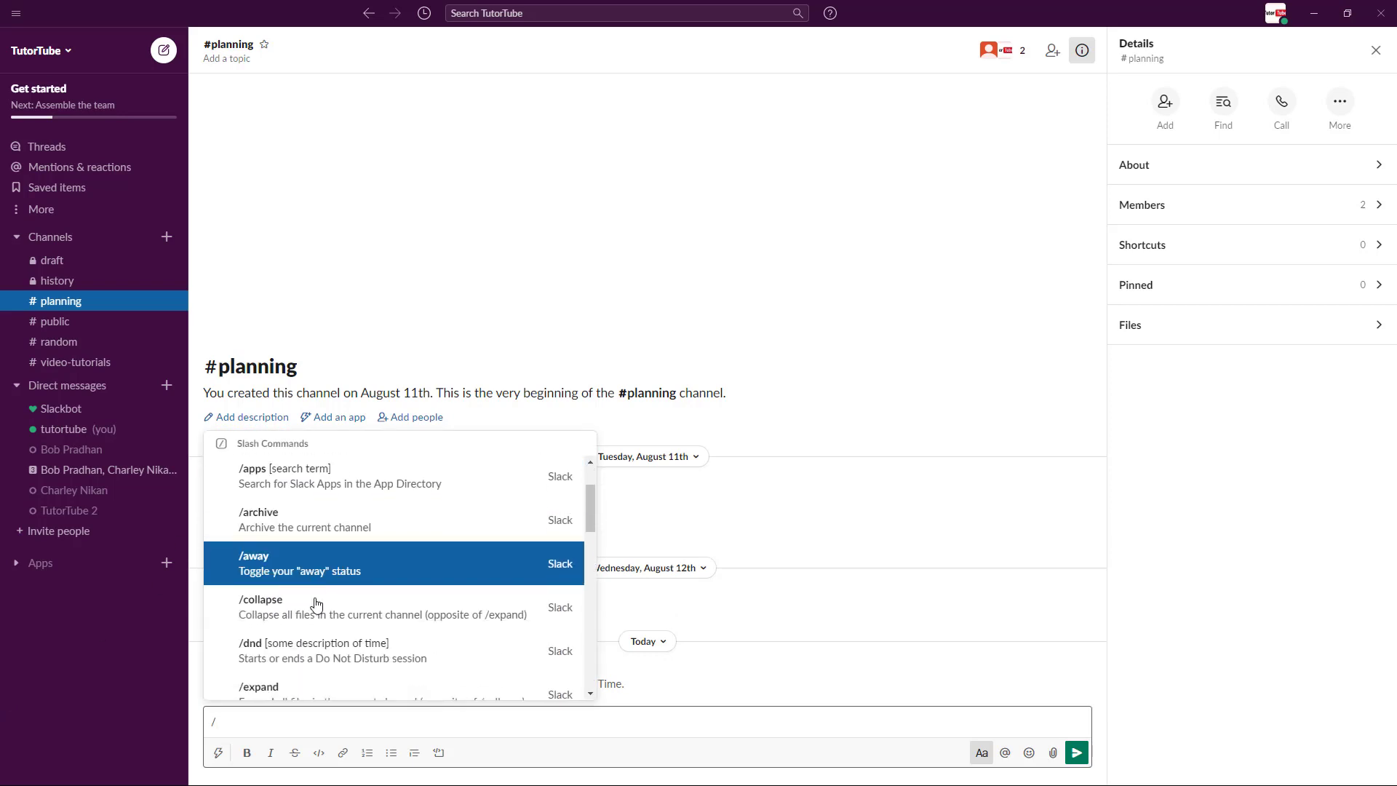
scroll(319, 601, "down", 5)
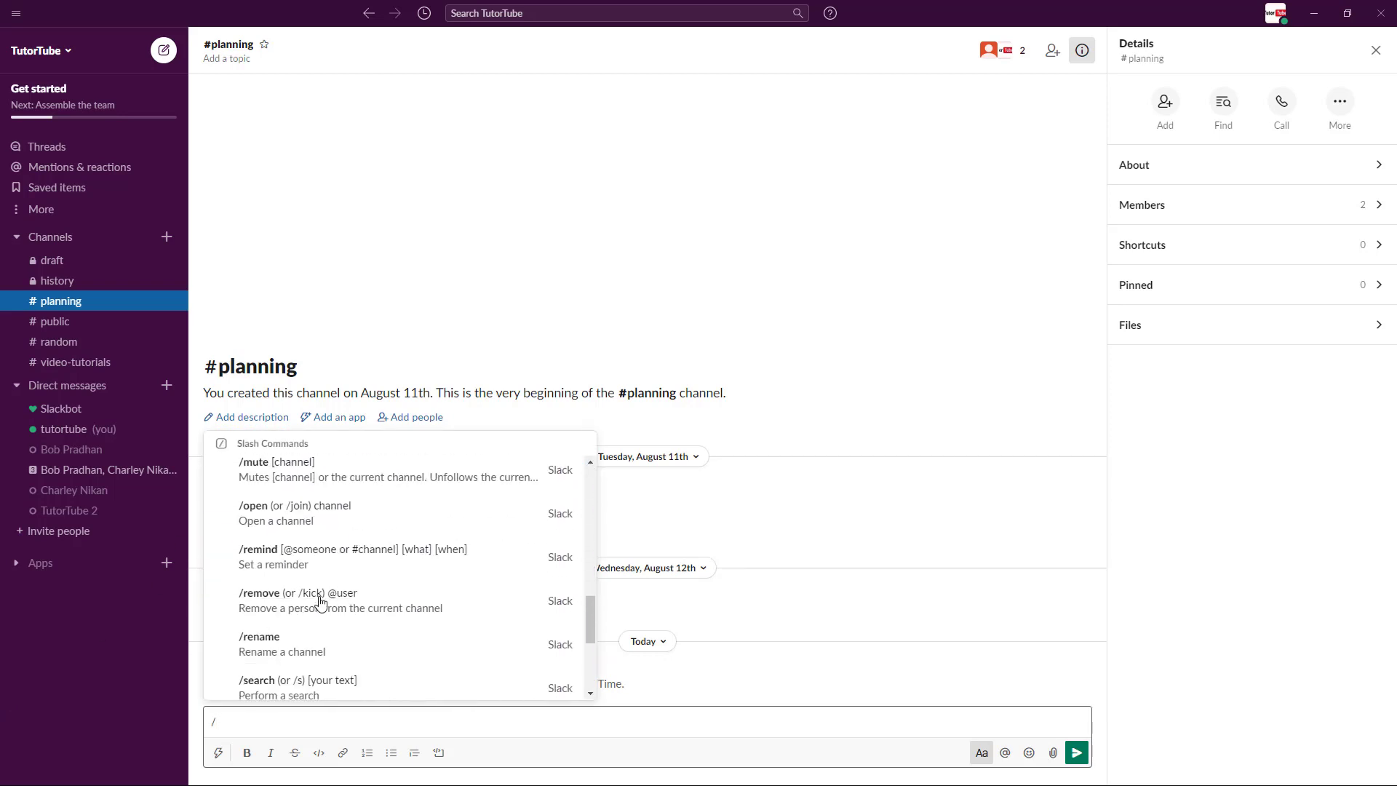
key("ctrl+z")
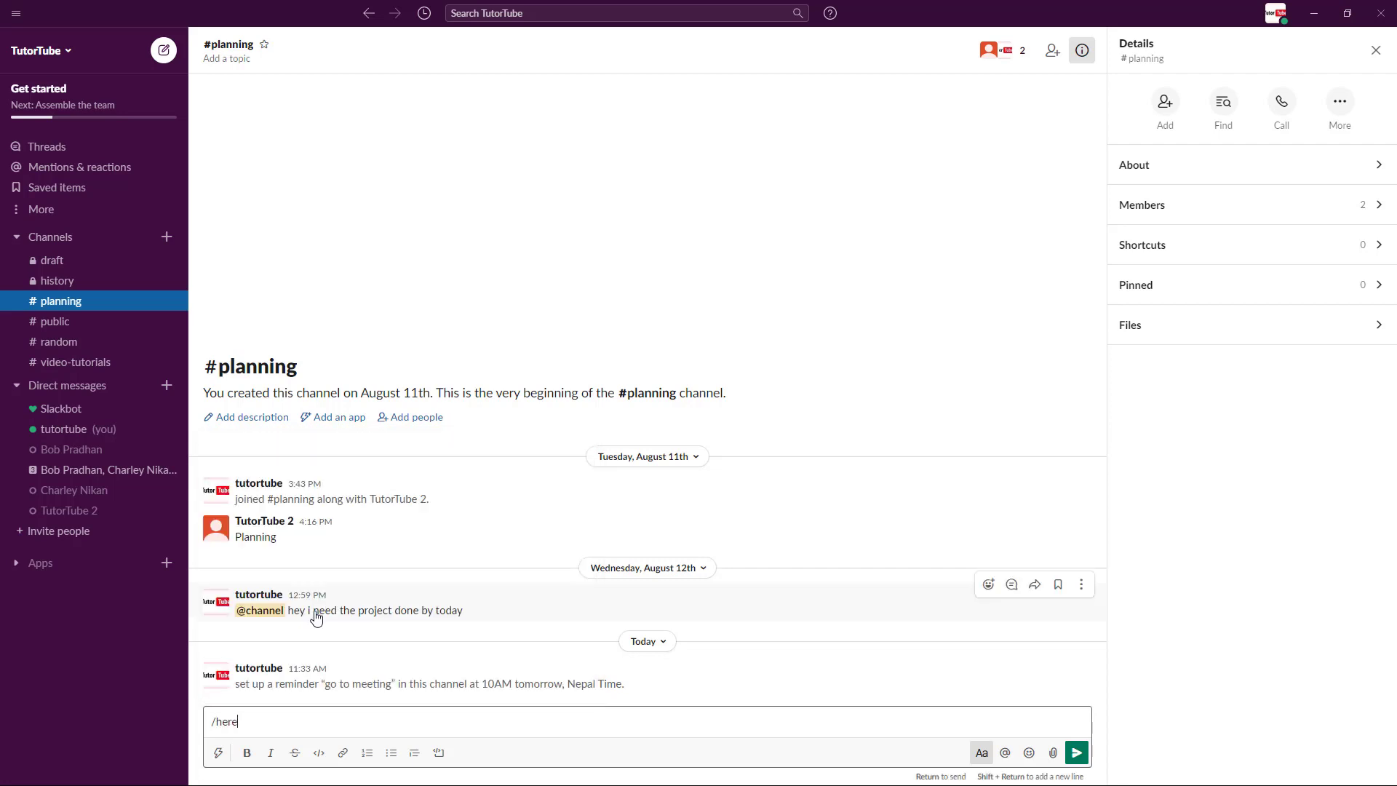
key("BackSpace")
key("BackSpace")
key("BackSpace")
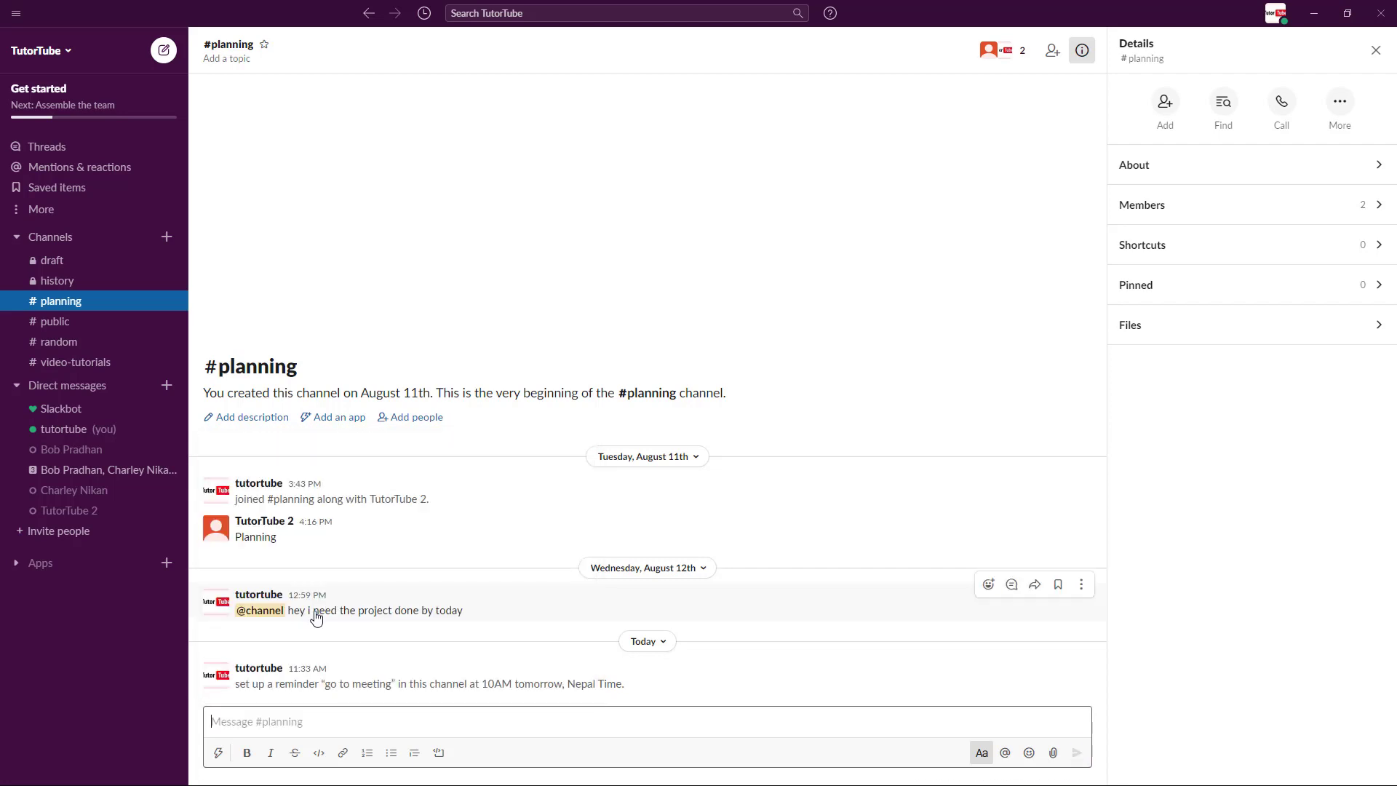
- Switch to the Slackbot conversation and look through its slash commands down to the /leave and /me entries
left_click(58, 409)
type("/here")
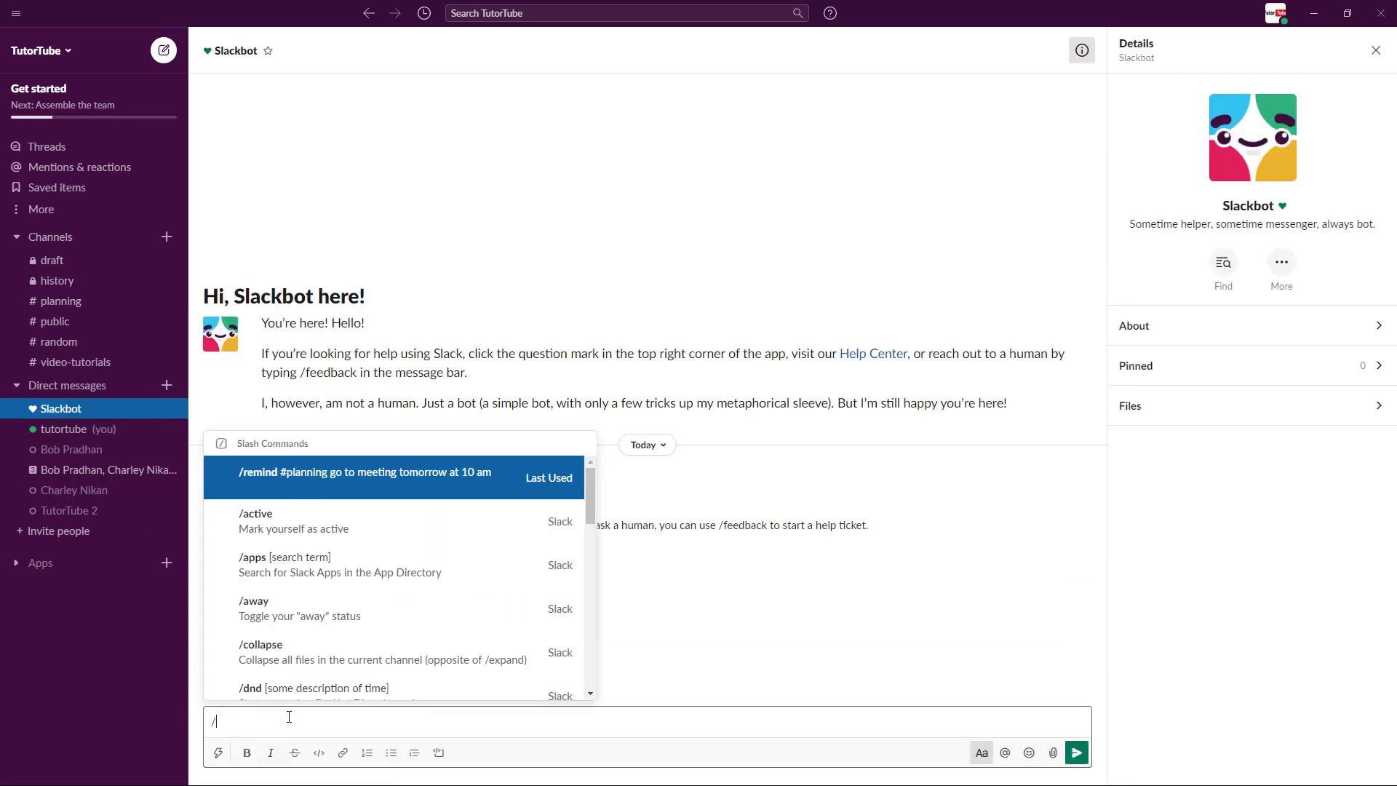
key("BackSpace")
key("BackSpace")
key("BackSpace")
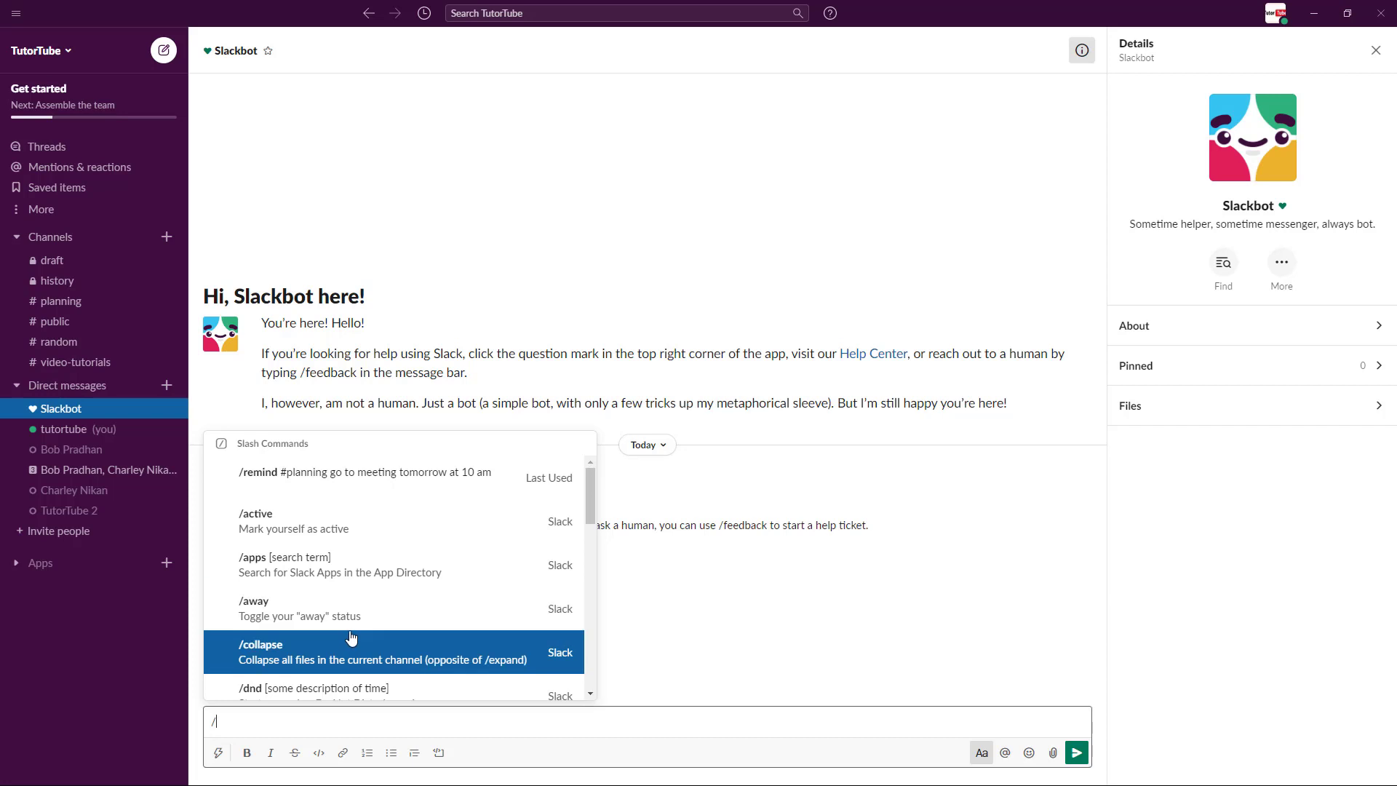
scroll(351, 637, "down", 3)
scroll(364, 607, "down", 1)
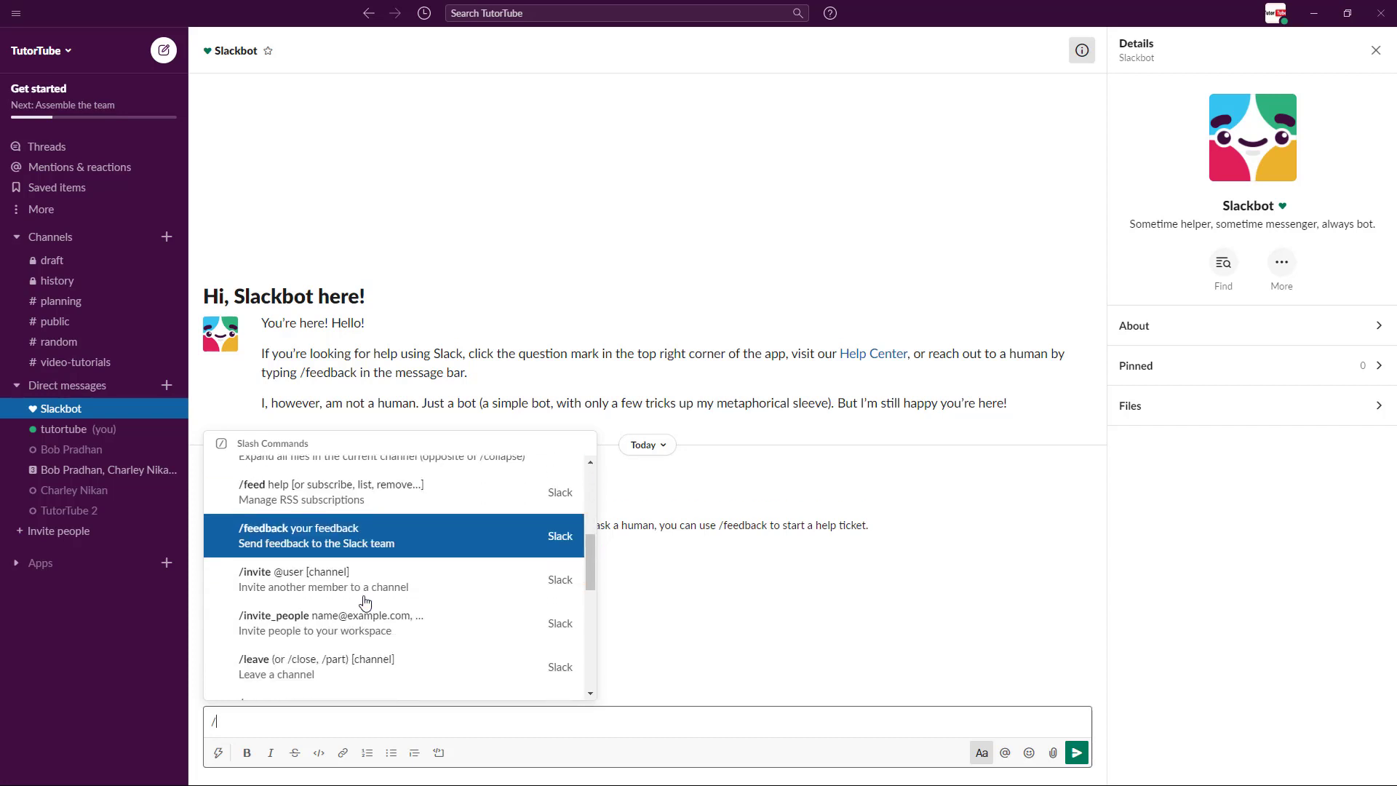
scroll(364, 603, "down", 2)
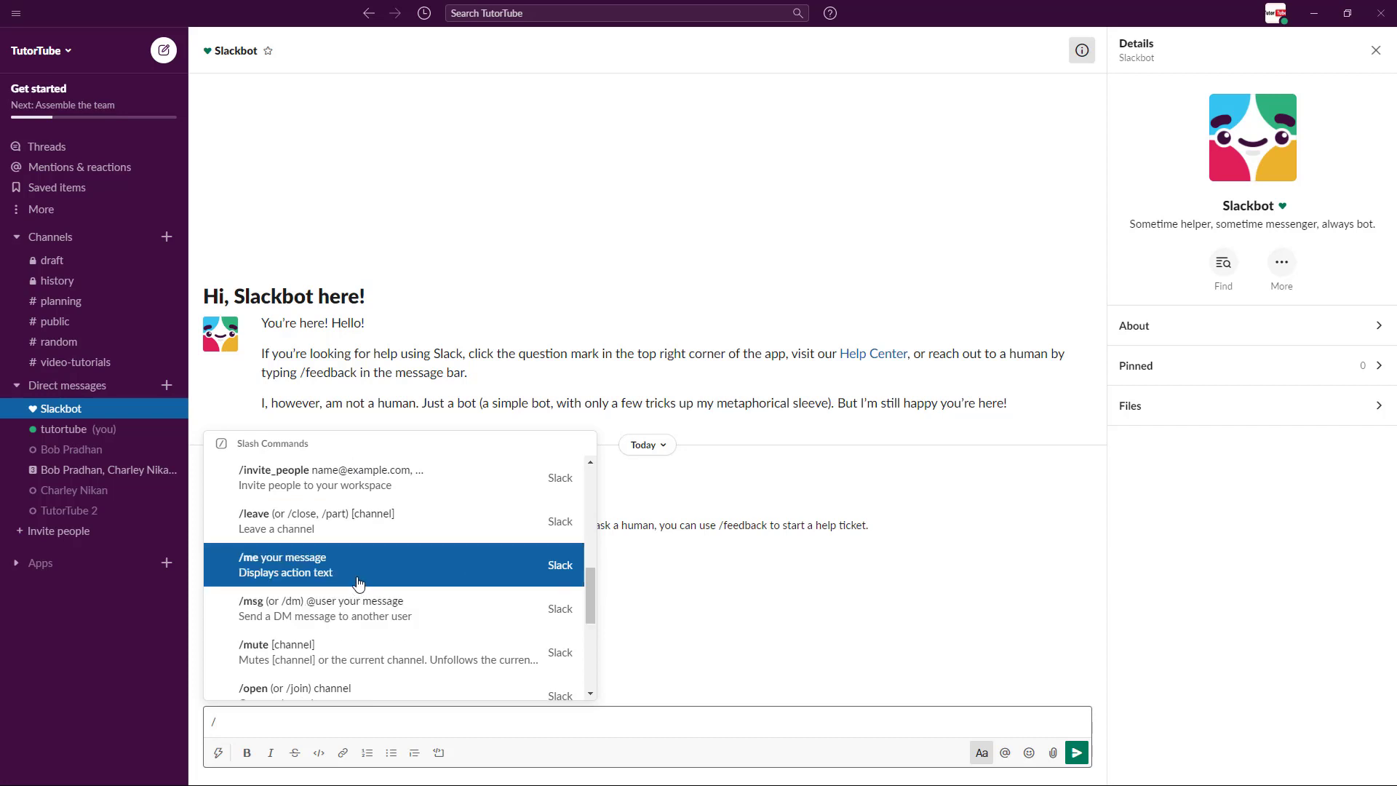
key("Up")
key("Up")
key("Up")
key("Up")
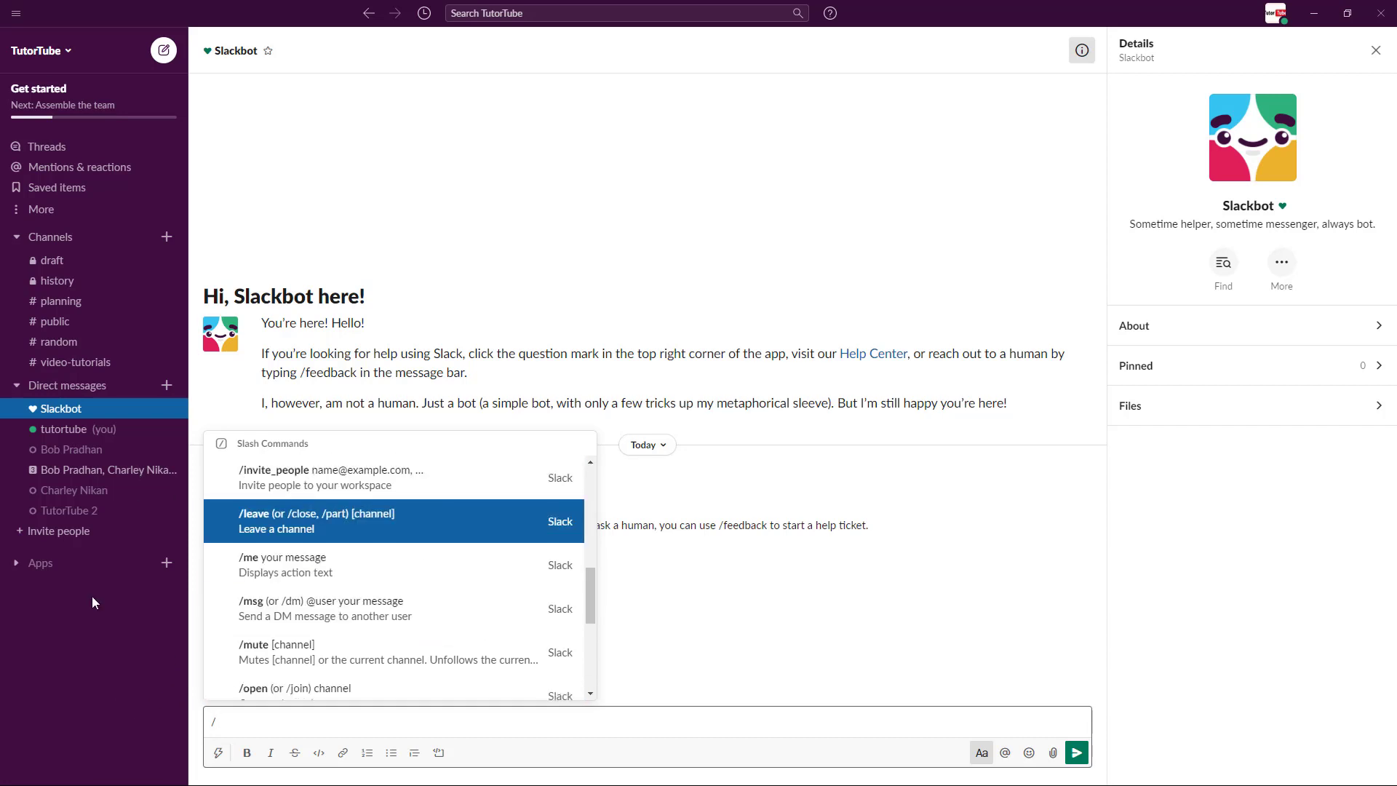
left_click(80, 683)
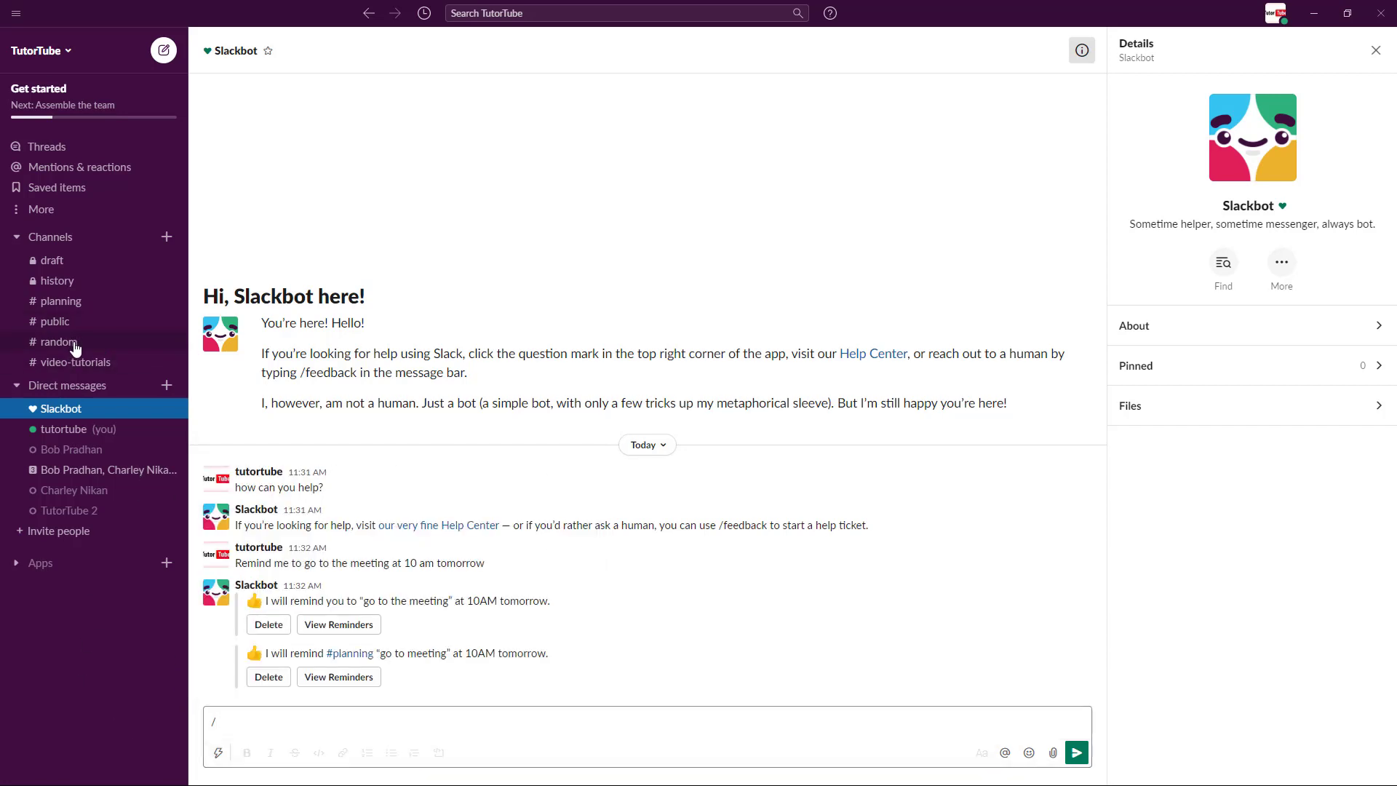
- Open the #video-tutorials channel and leave it by sending the /leave command
left_click(75, 344)
left_click(91, 386)
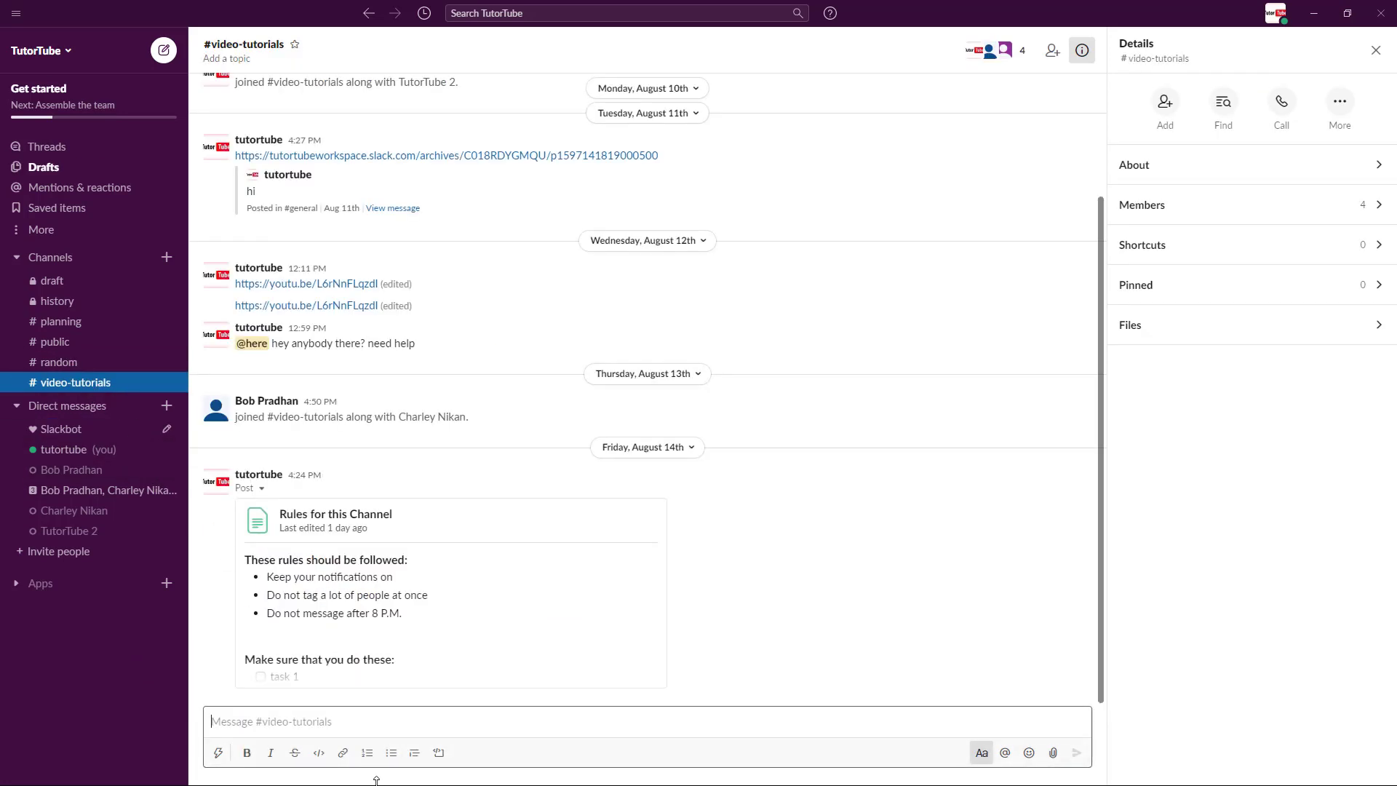
type("/l")
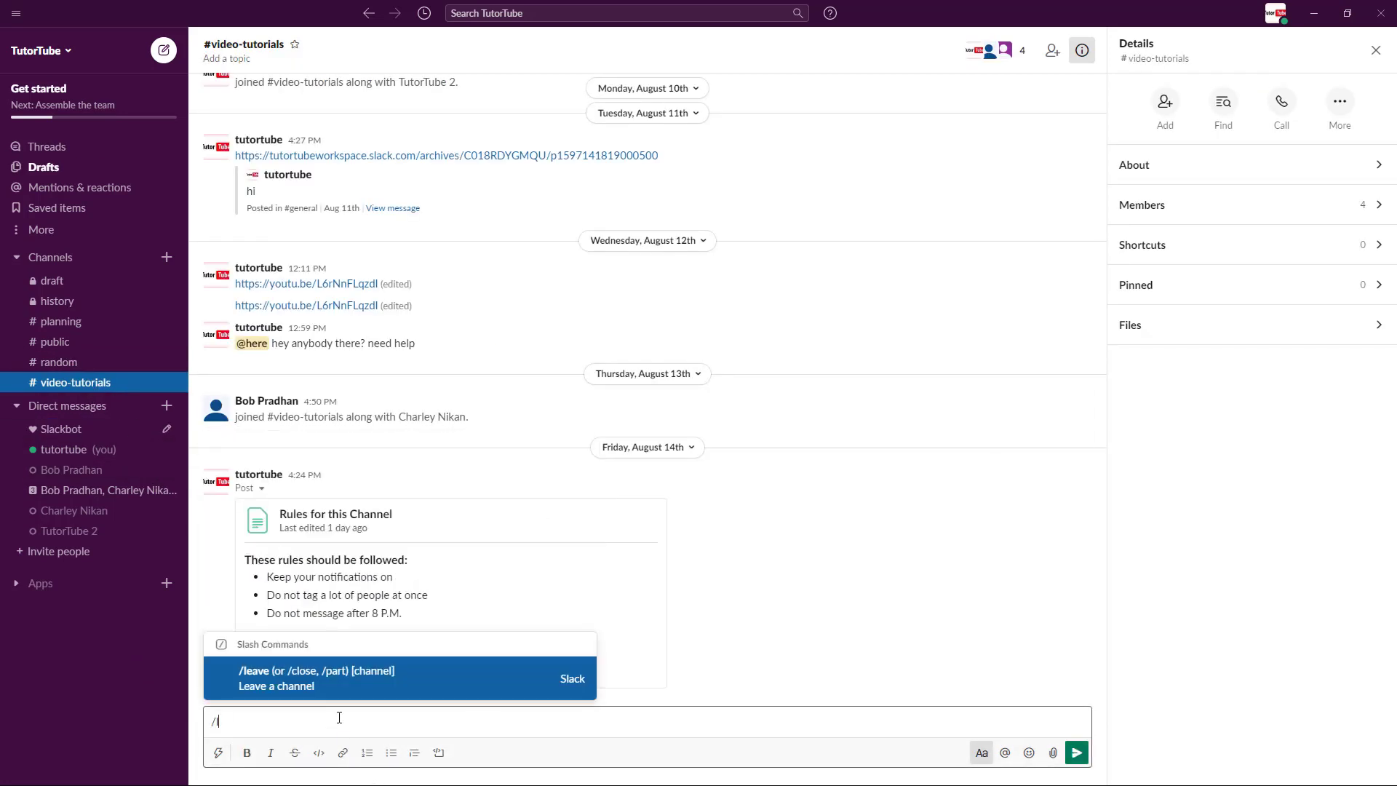
type("eave")
left_click(337, 691)
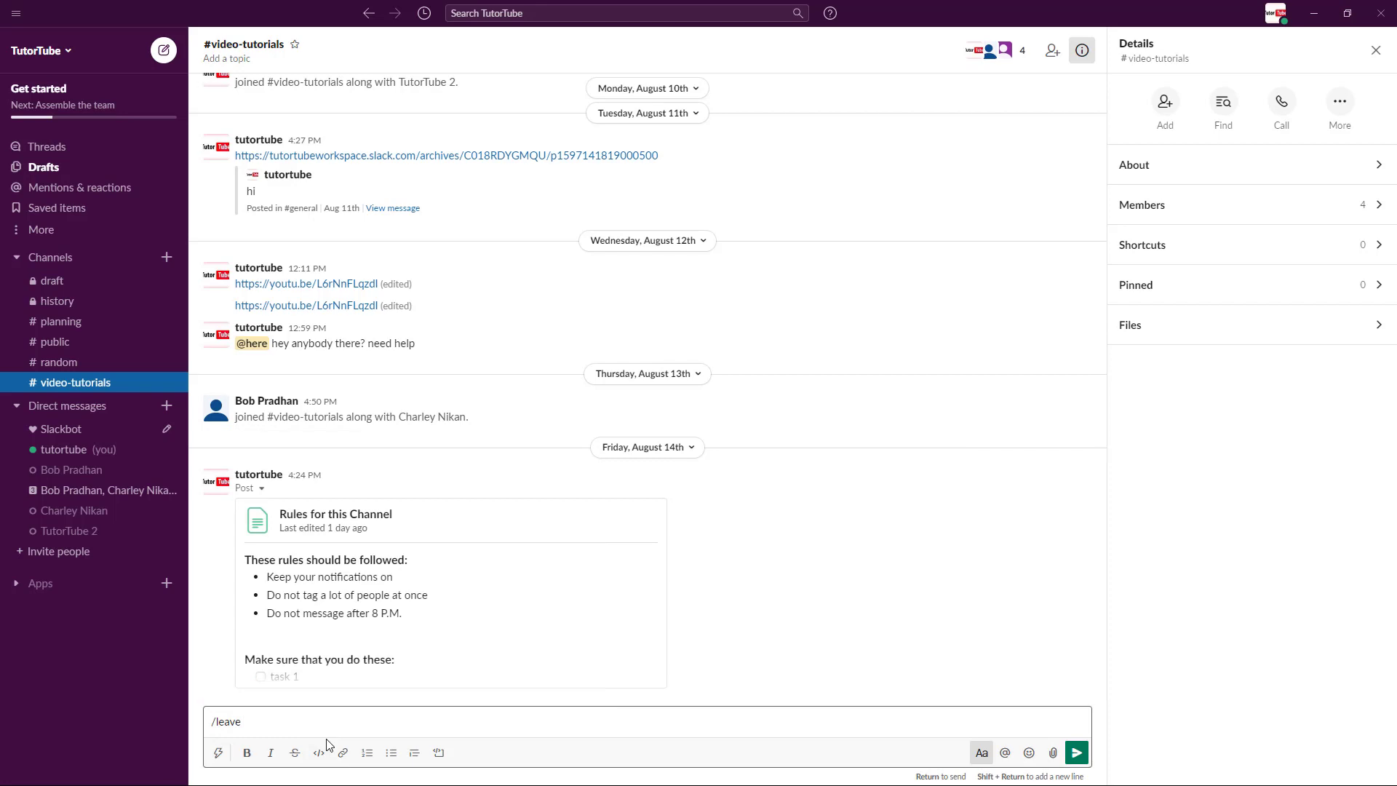
key("Return")
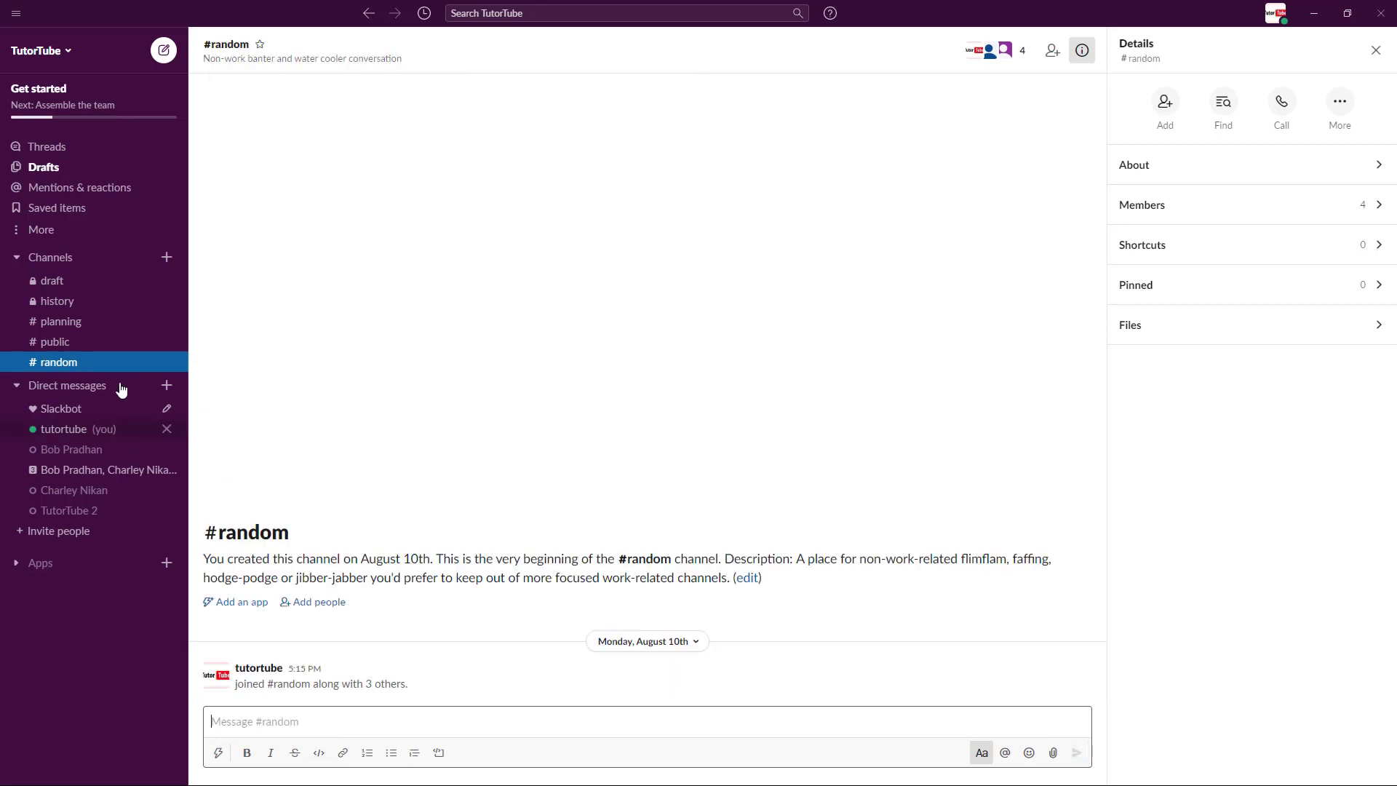